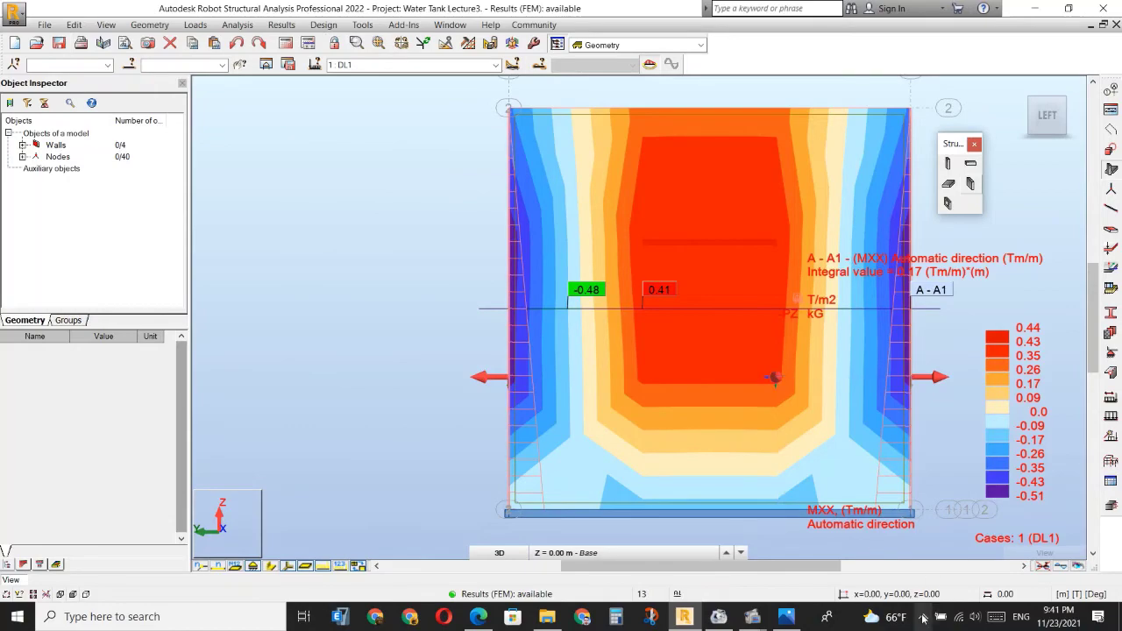
mouse_move(749, 618)
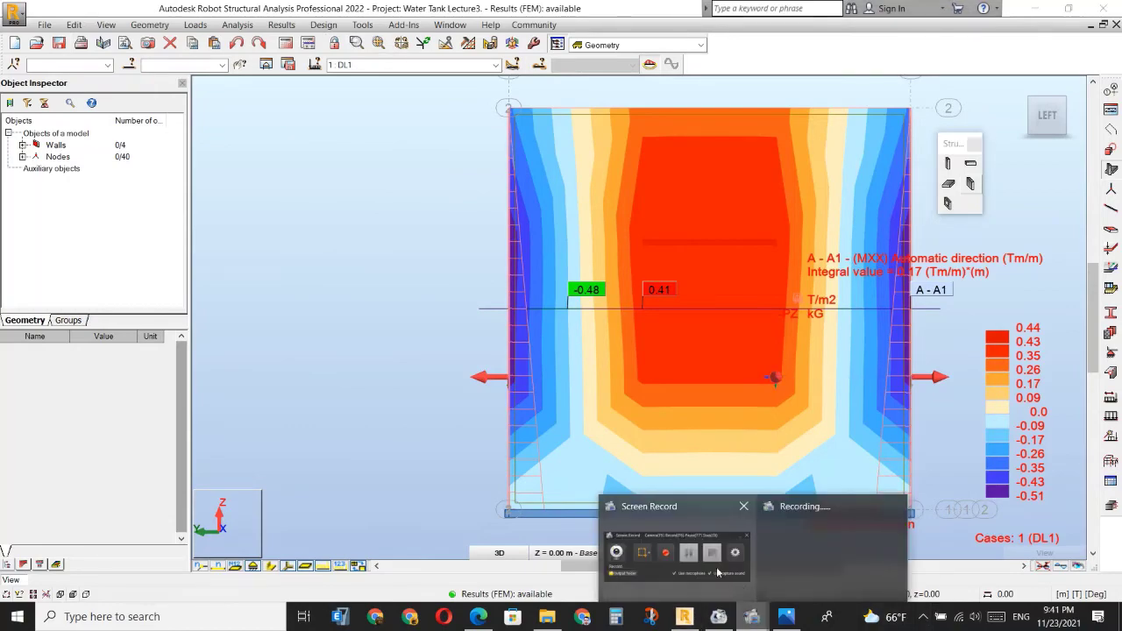
mouse_move(685, 552)
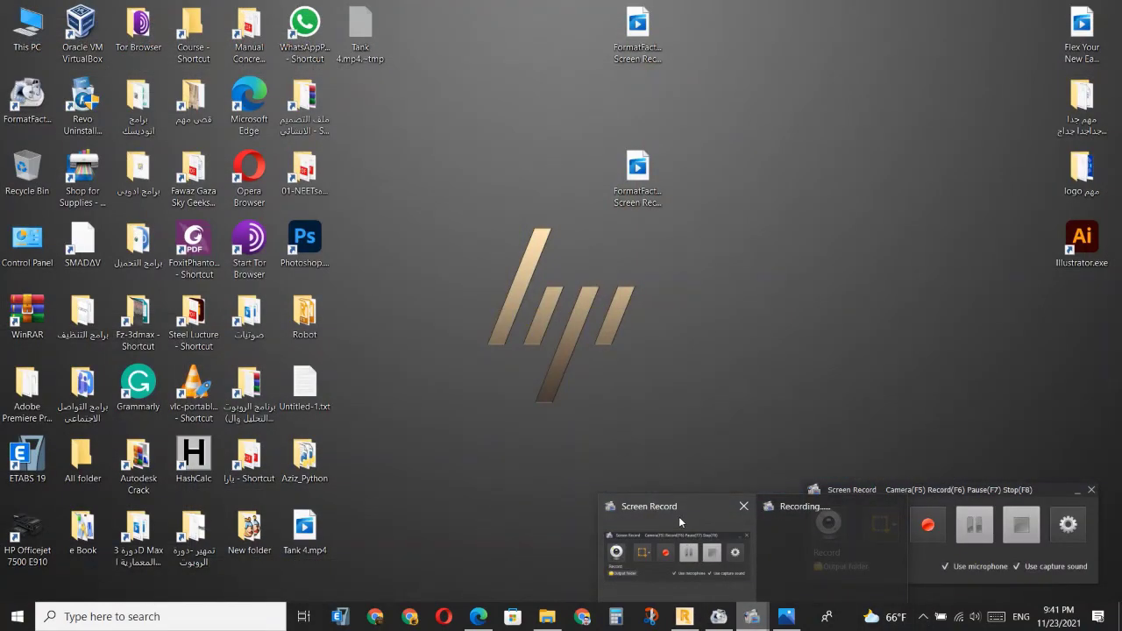
left_click(678, 516)
left_click(1023, 524)
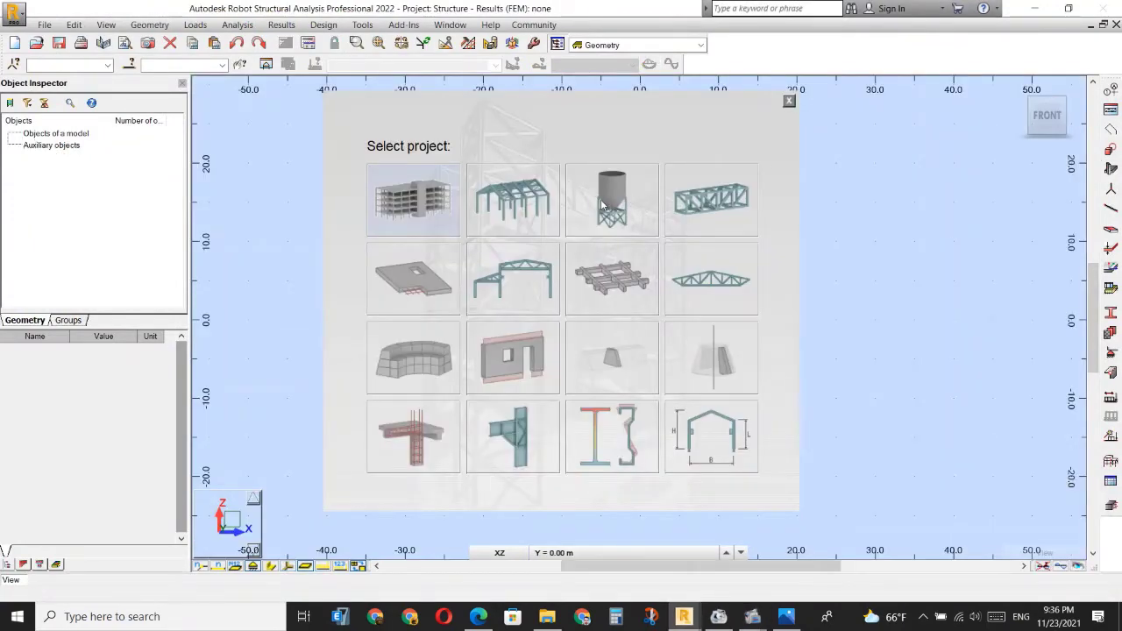
Create a new project of the shell structure type shown by the silo picture.
left_click(602, 204)
Switch to the lecture 3 PDF in Edge and examine the rectangular water tank example's plan dimensions, height and wall thickness.
left_click(476, 618)
scroll(487, 408, "up", 4)
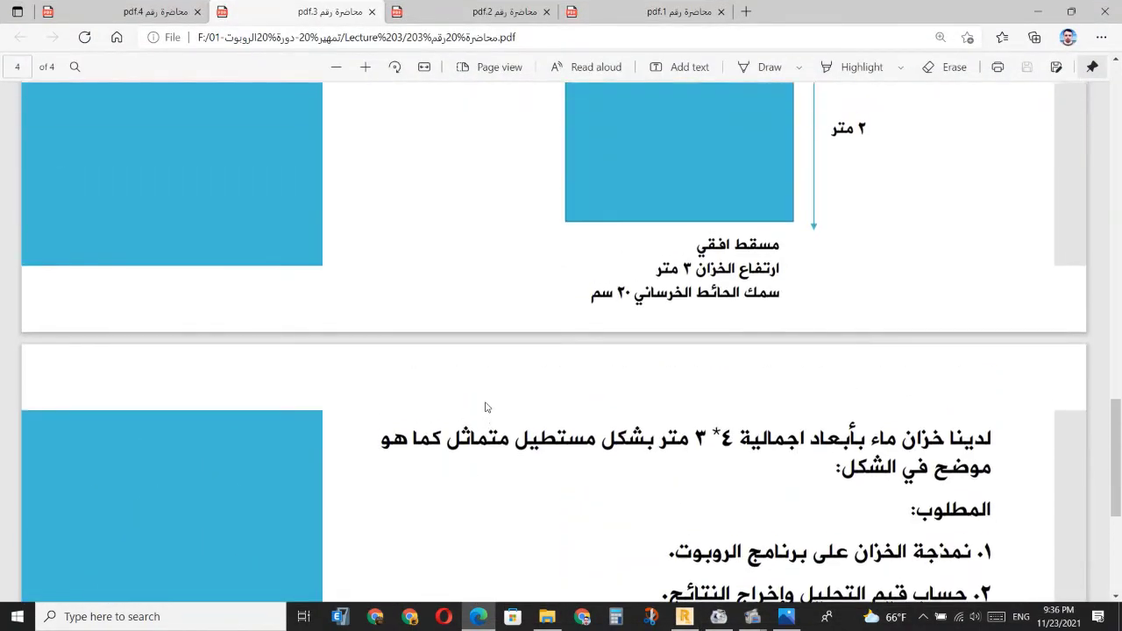
scroll(486, 408, "up", 4)
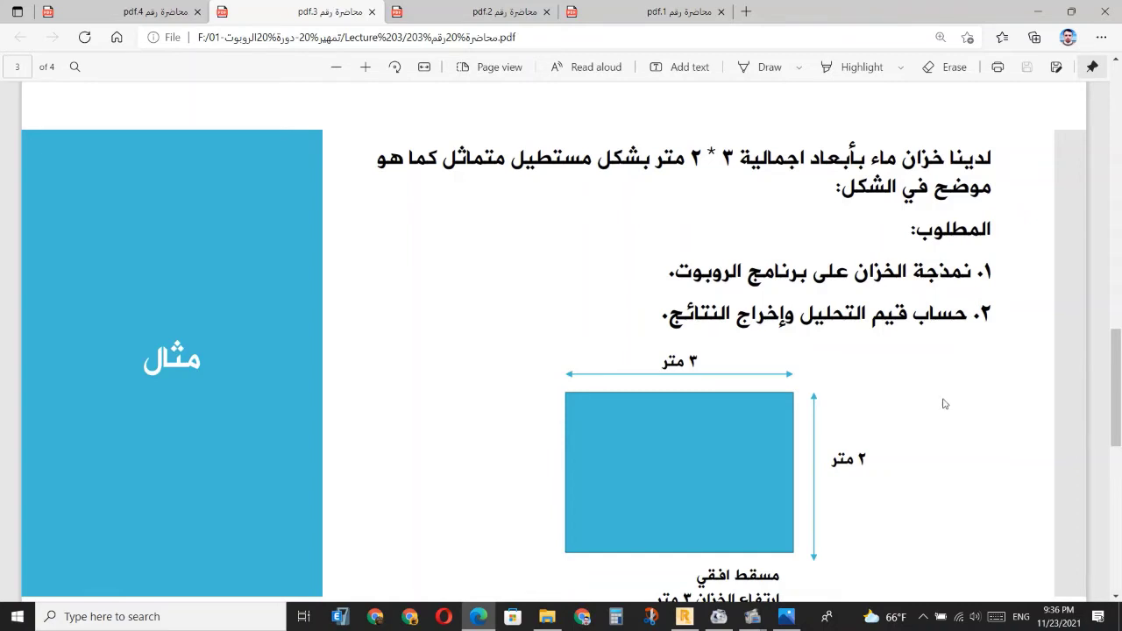
scroll(941, 403, "down", 1)
scroll(941, 402, "up", 2)
scroll(941, 402, "down", 1)
scroll(1107, 598, "down", 1)
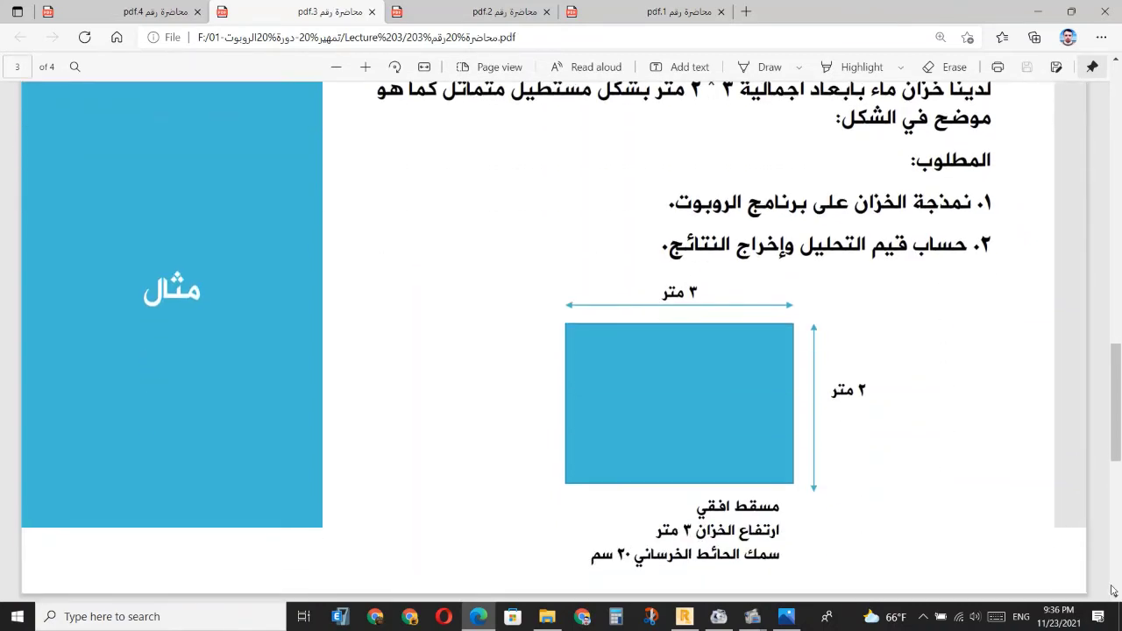
scroll(1115, 438, "up", 1)
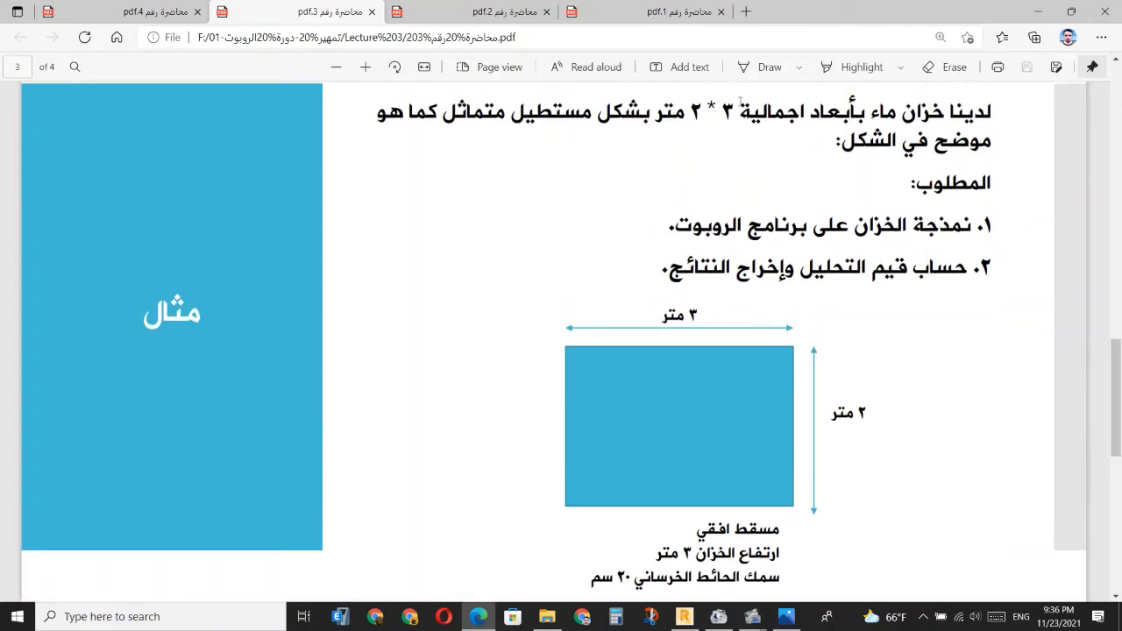
left_click_drag(743, 110, 622, 112)
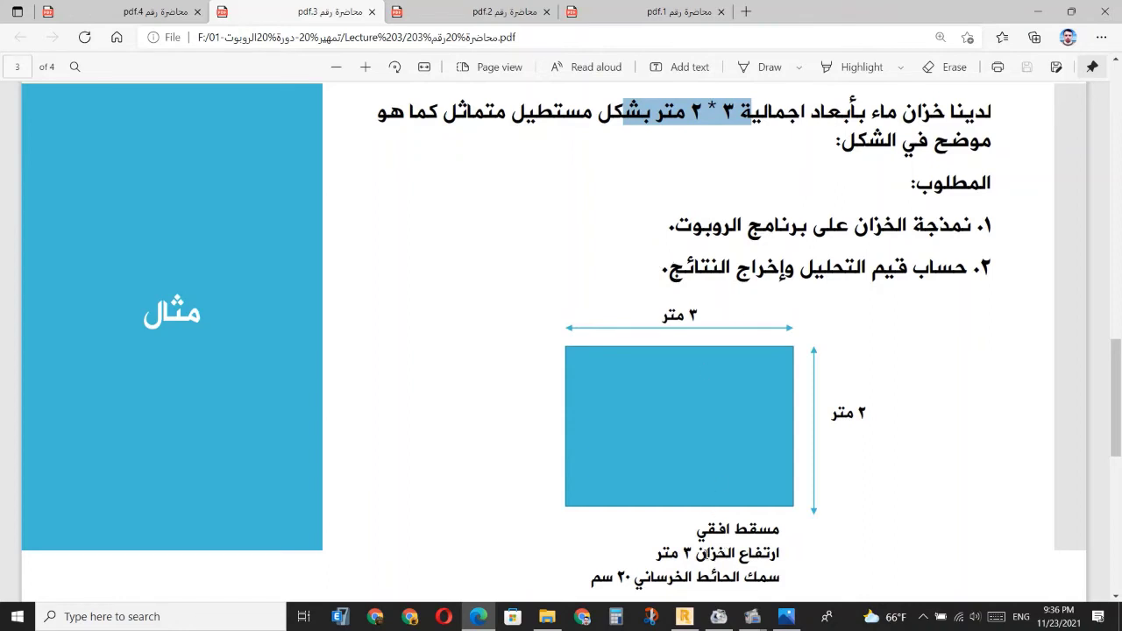
left_click_drag(779, 553, 611, 577)
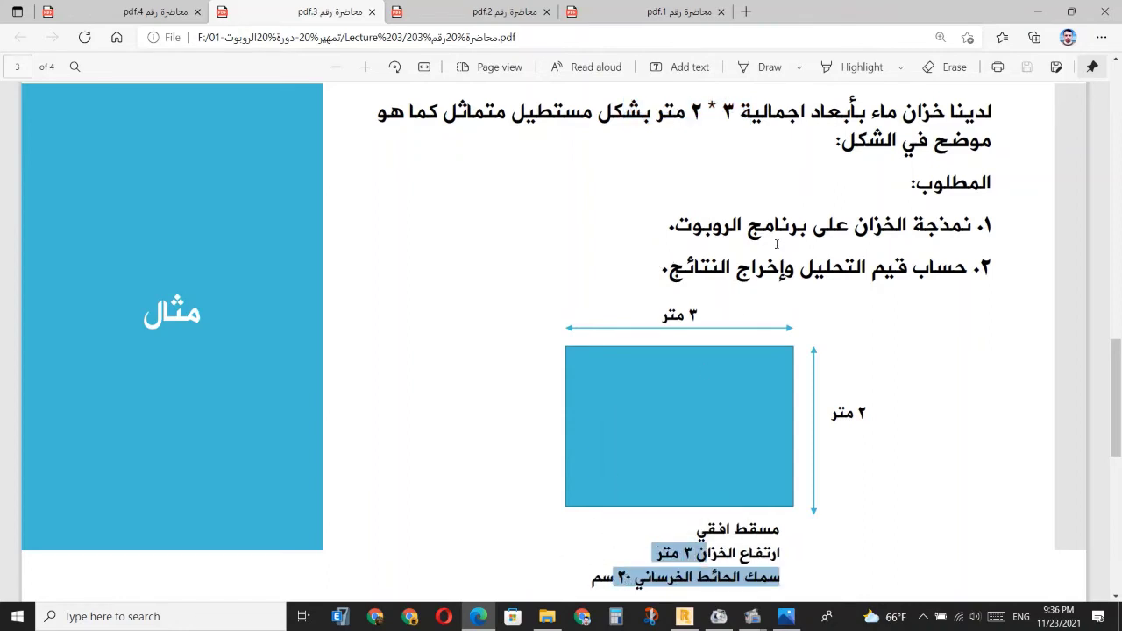
left_click(1039, 9)
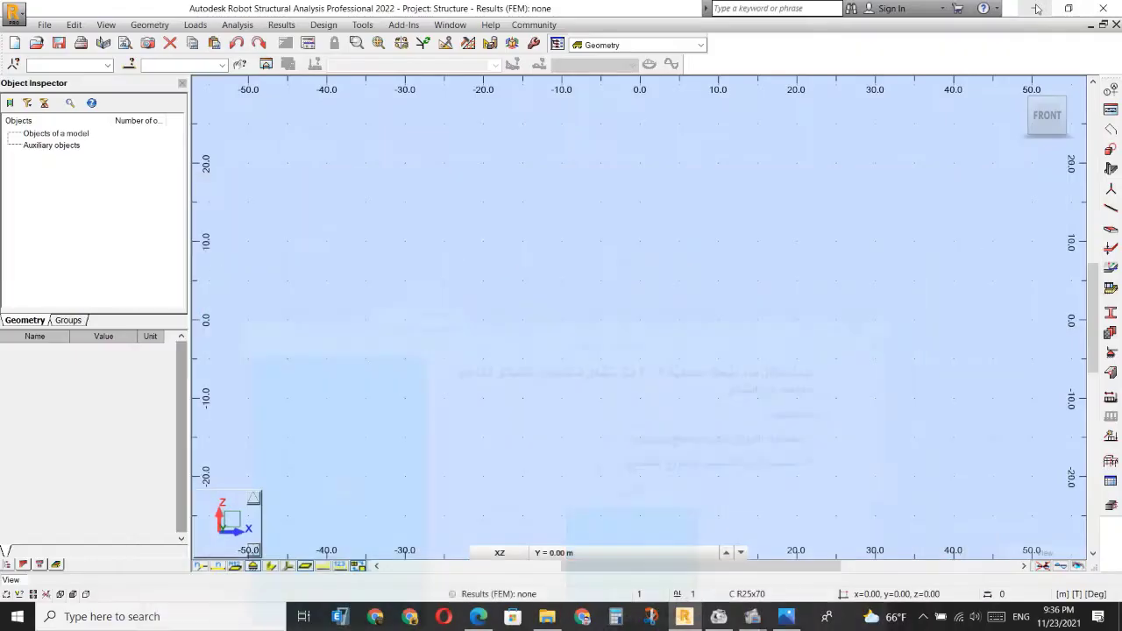
Start the Cartesian structural axes and add X axes from position 0 with 1 repetition at a 2 m distance.
left_click(1111, 90)
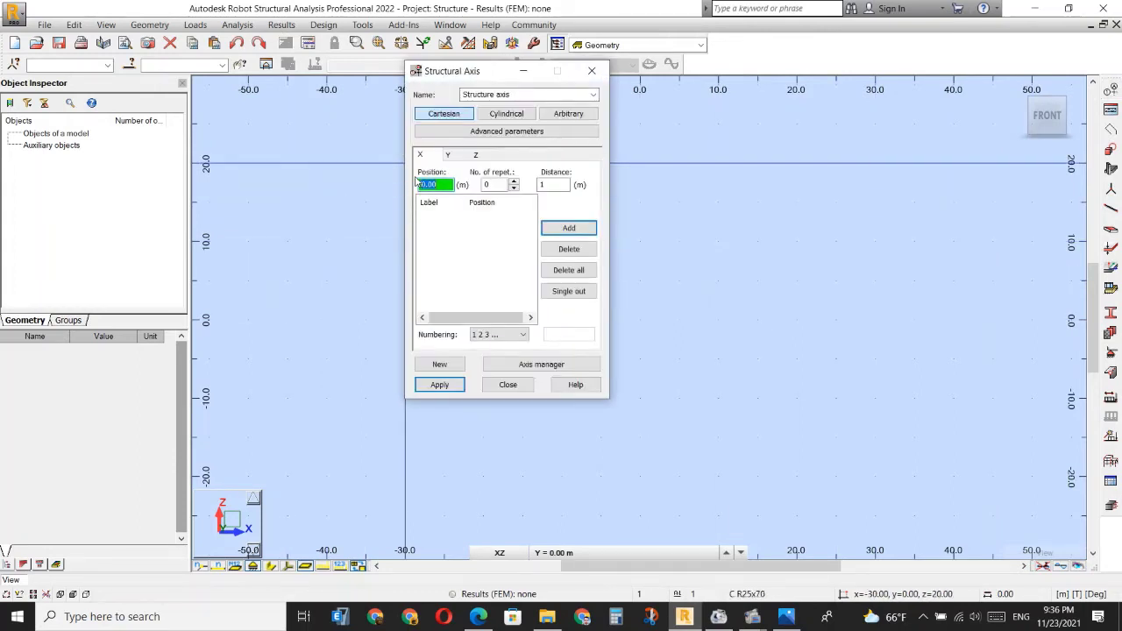
key("Tab")
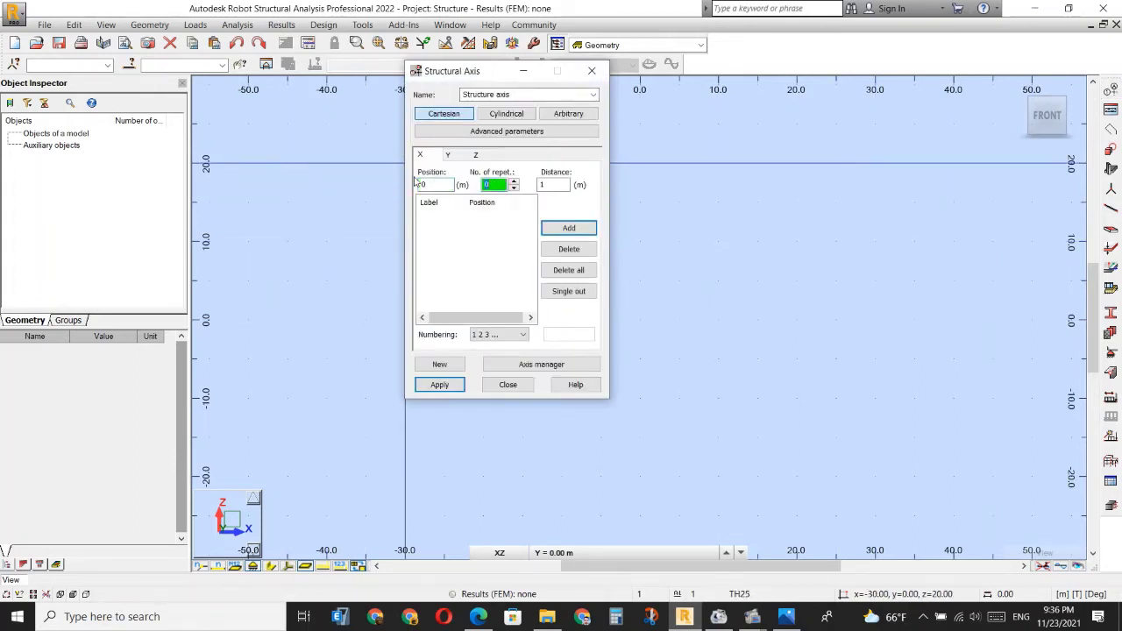
key("Tab")
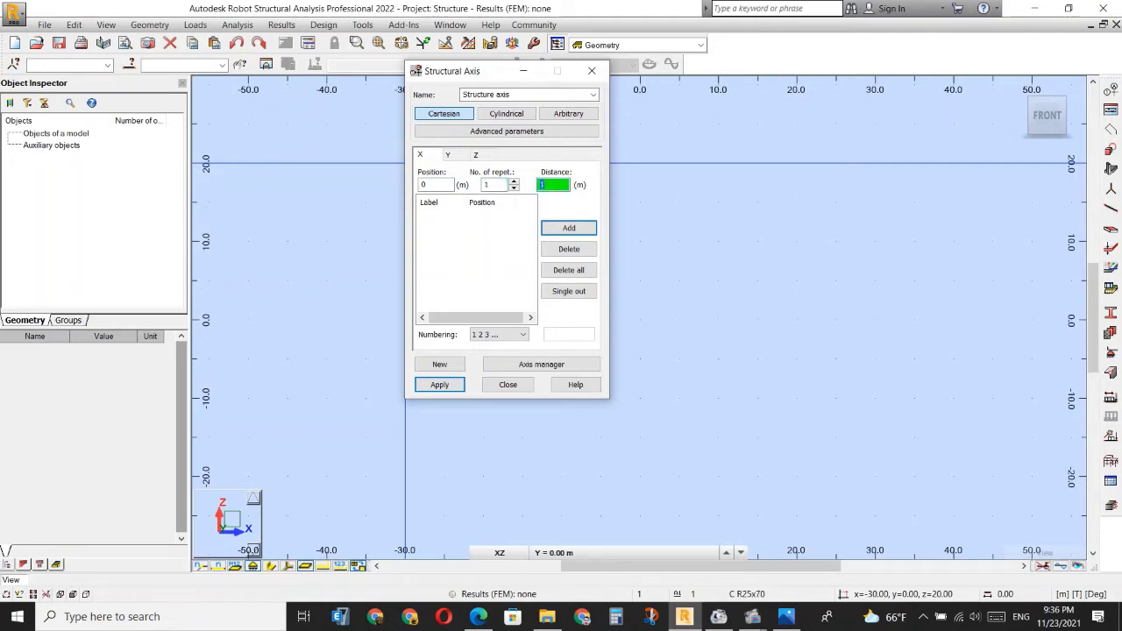
key("Return")
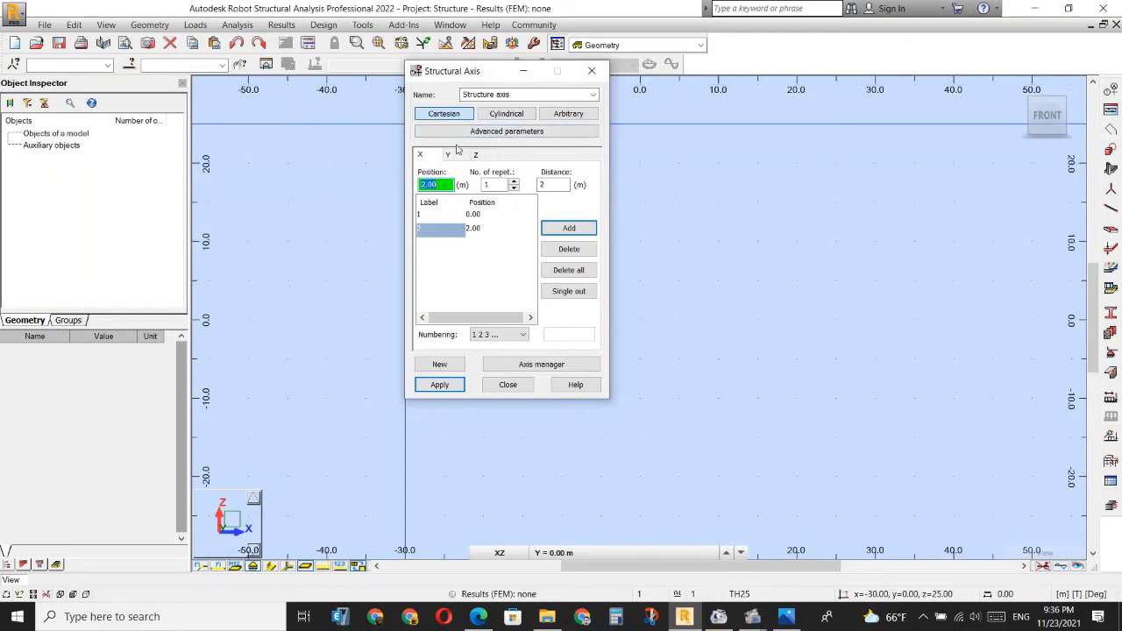
Add Y structural axes from position 0 with 1 repetition at a 3 m distance.
left_click(447, 156)
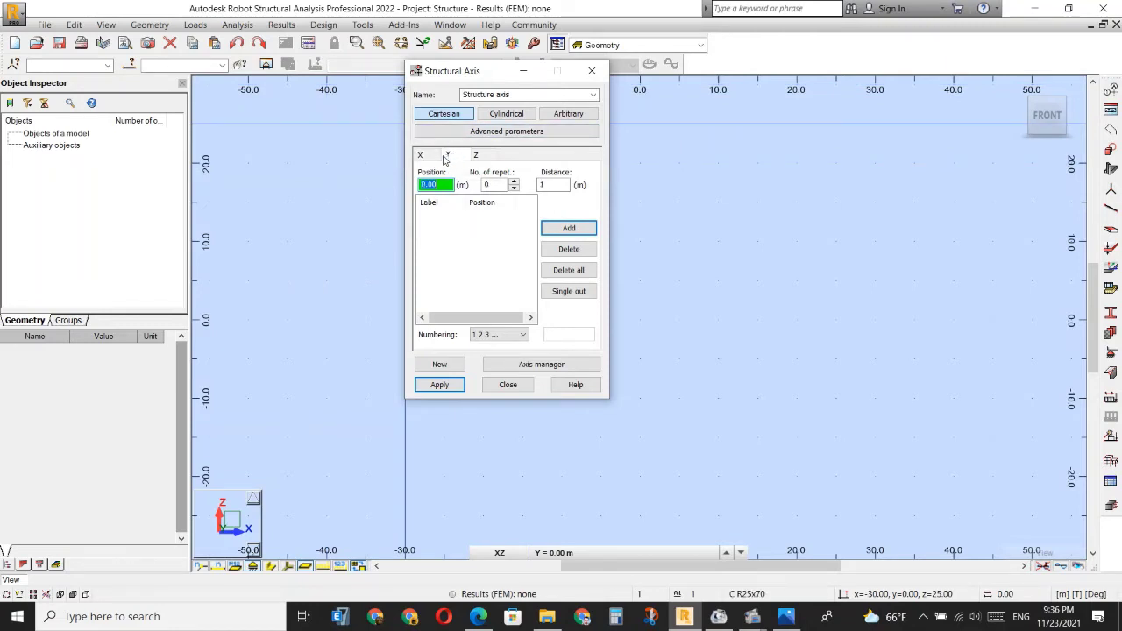
type("0")
key("Tab")
type("1")
key("Tab")
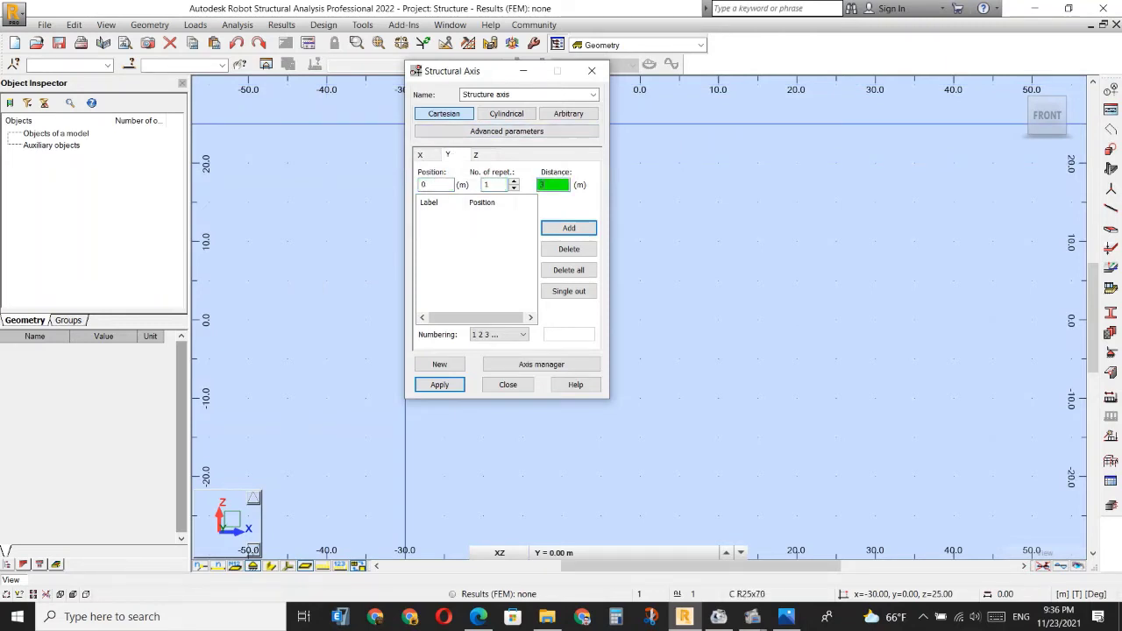
type("3")
key("Return")
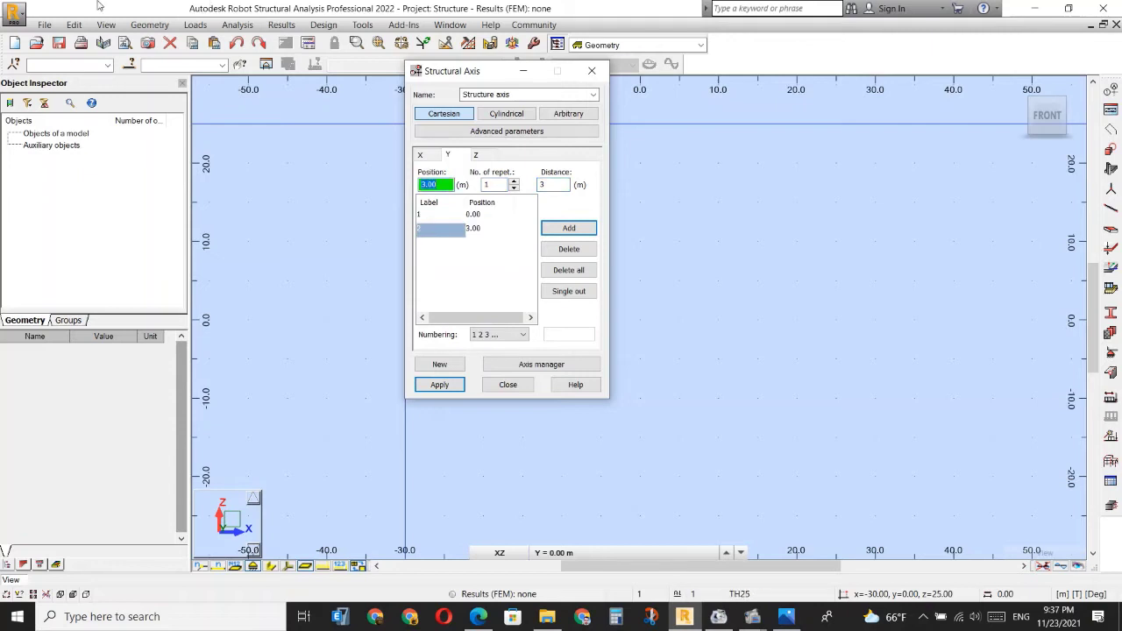
Add Z structural axes from position 0 with 1 repetition at a 3 m distance, and apply the axis grid.
left_click(480, 156)
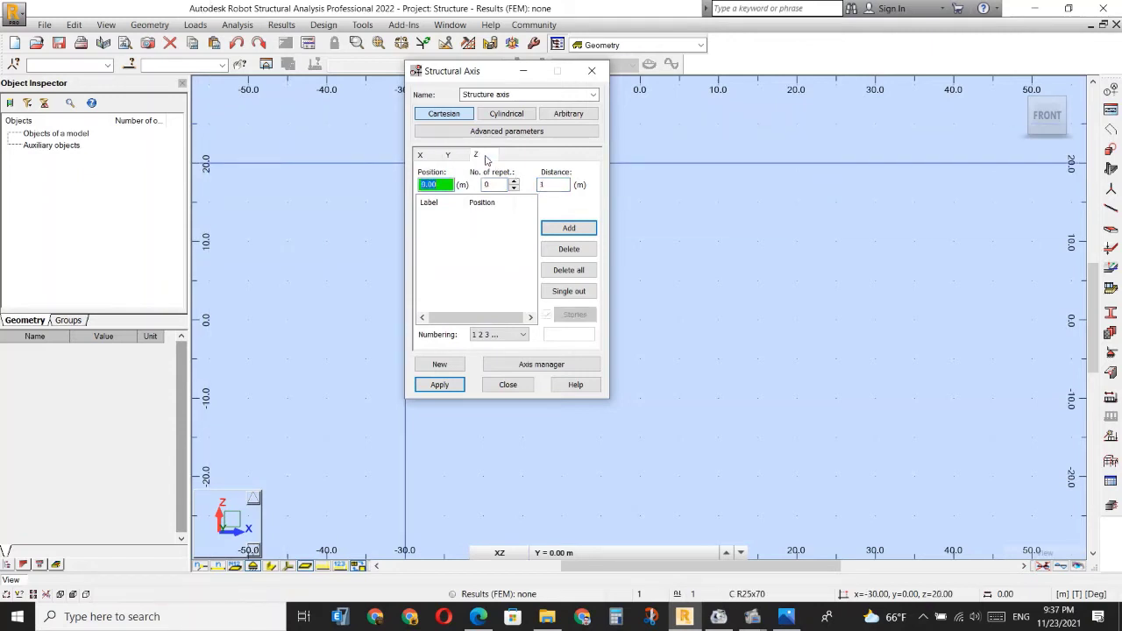
key("Tab")
type("1")
key("Tab")
type("3")
key("Return")
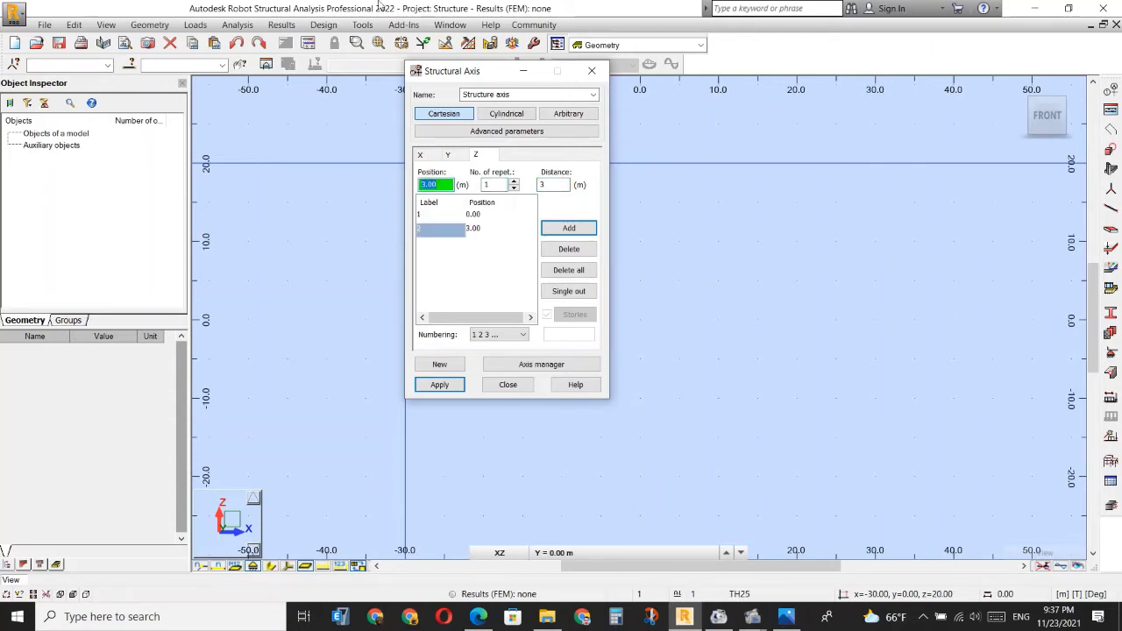
mouse_move(532, 620)
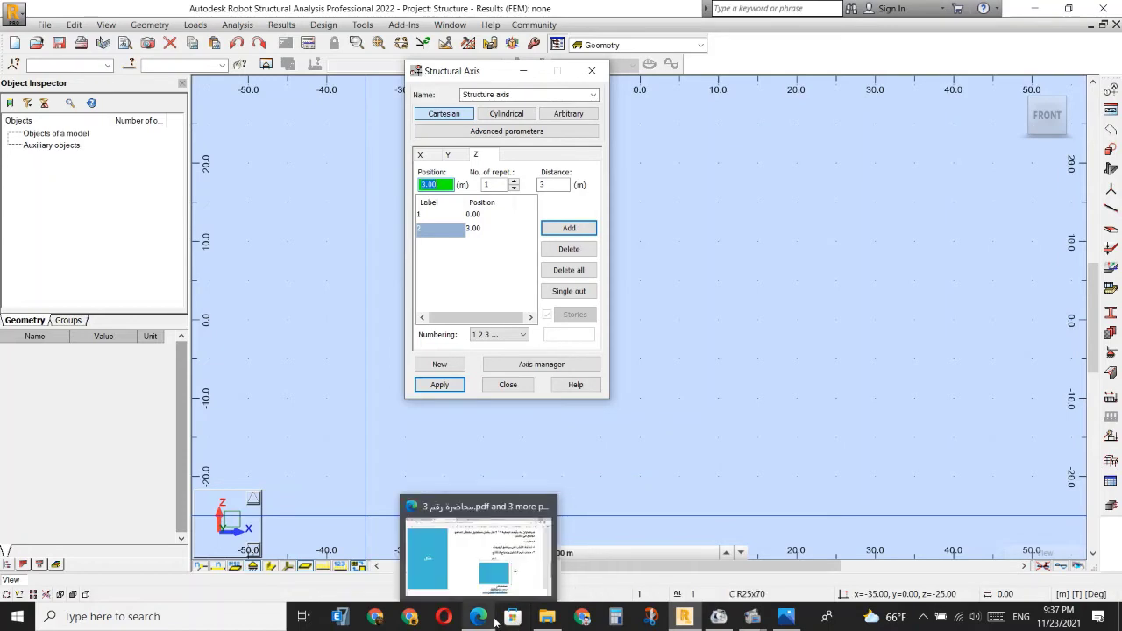
left_click(495, 621)
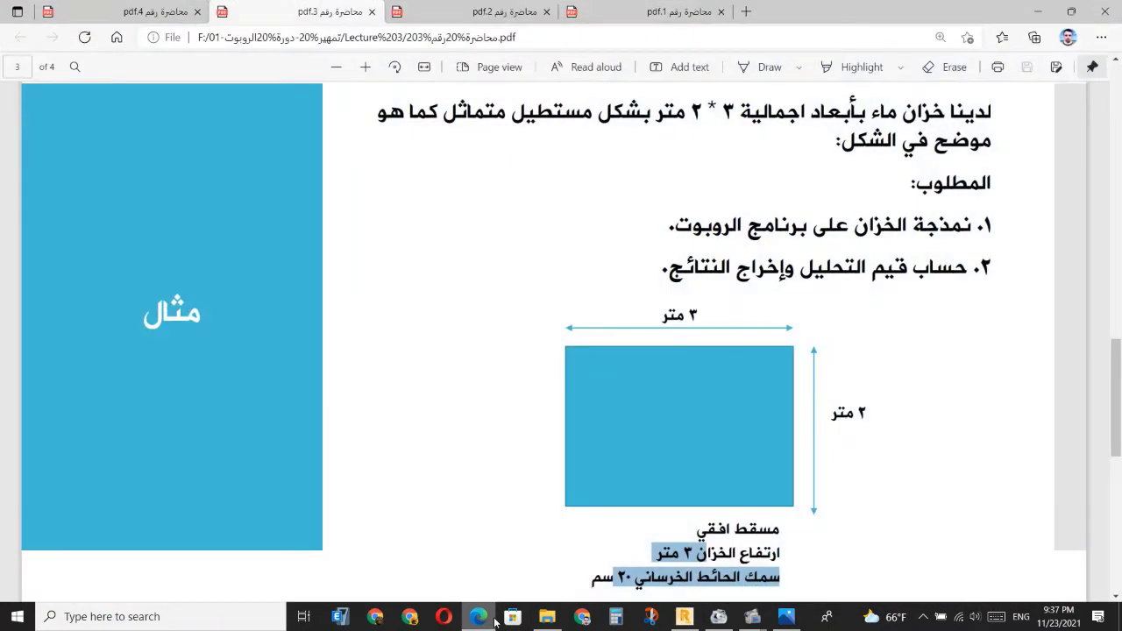
left_click(495, 620)
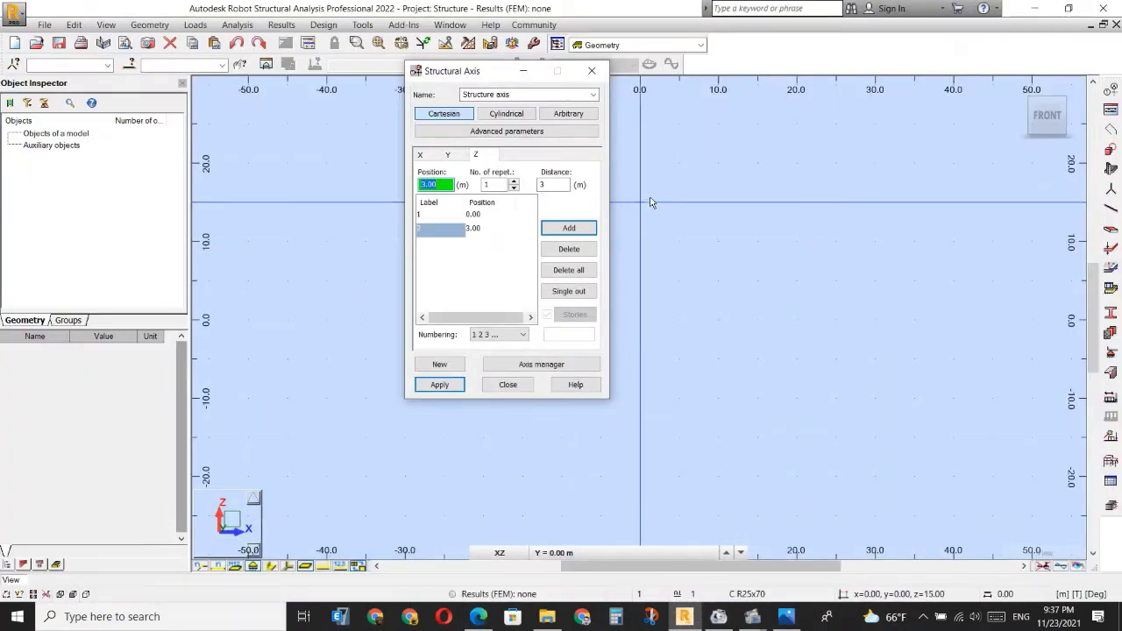
left_click(439, 384)
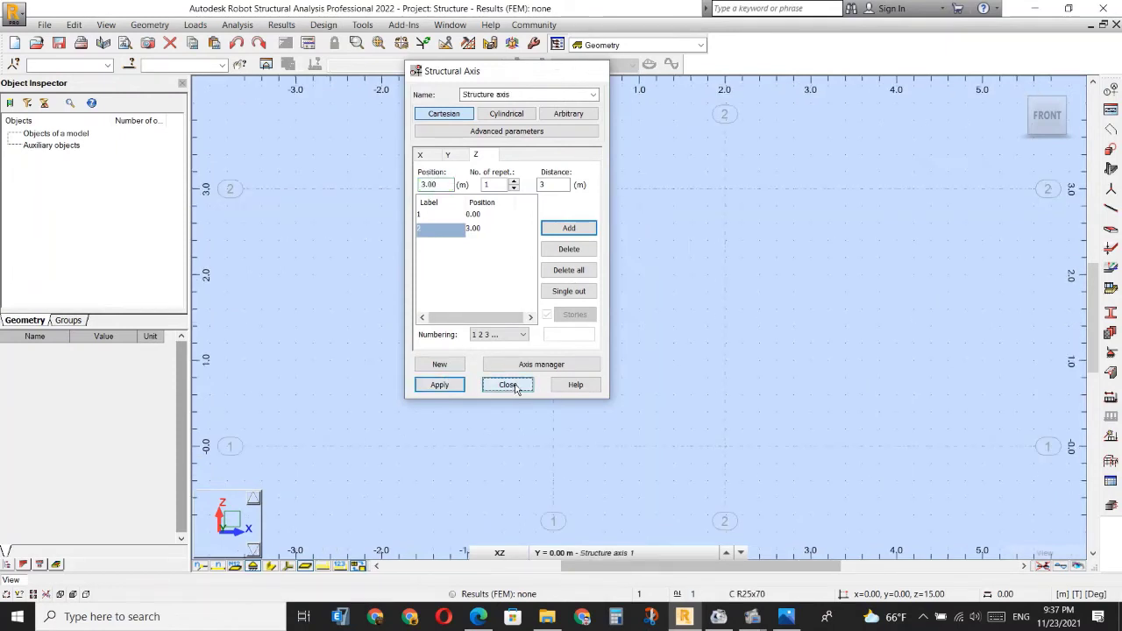
left_click(507, 384)
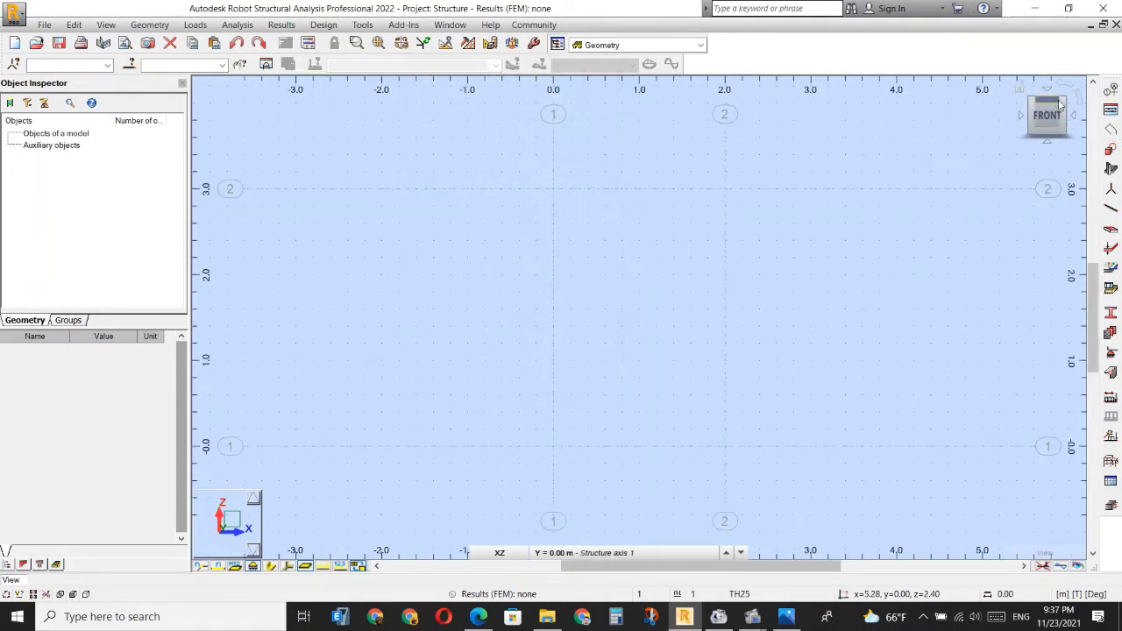
Start defining a wall and set its thickness to TH20, matching the wall thickness given in the lecture PDF.
left_click(1031, 102)
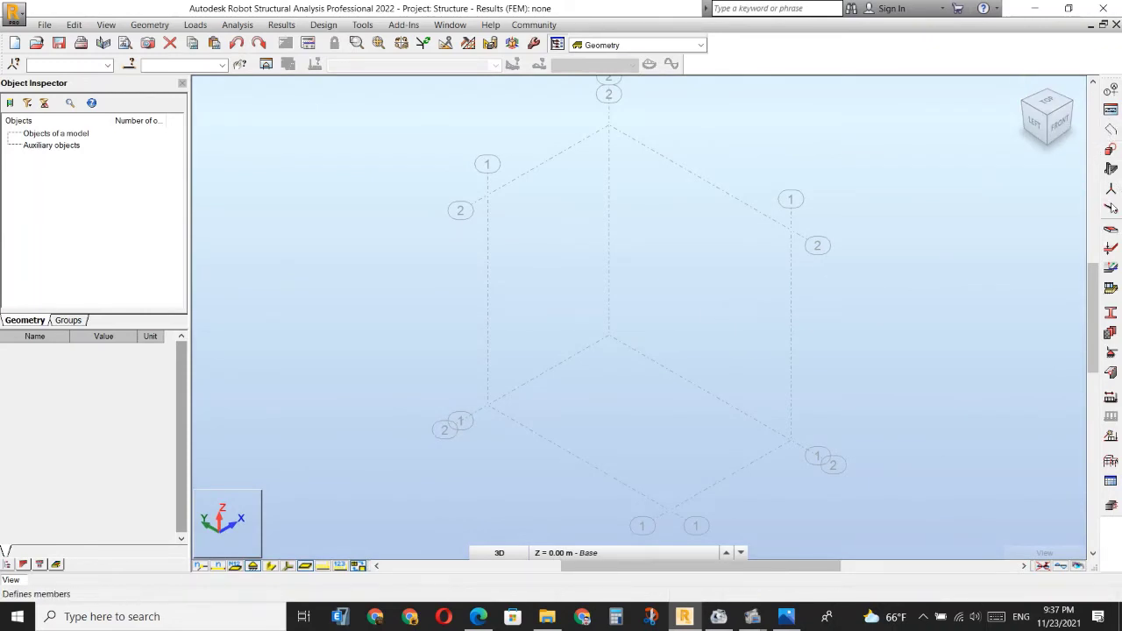
left_click(1110, 168)
left_click(971, 183)
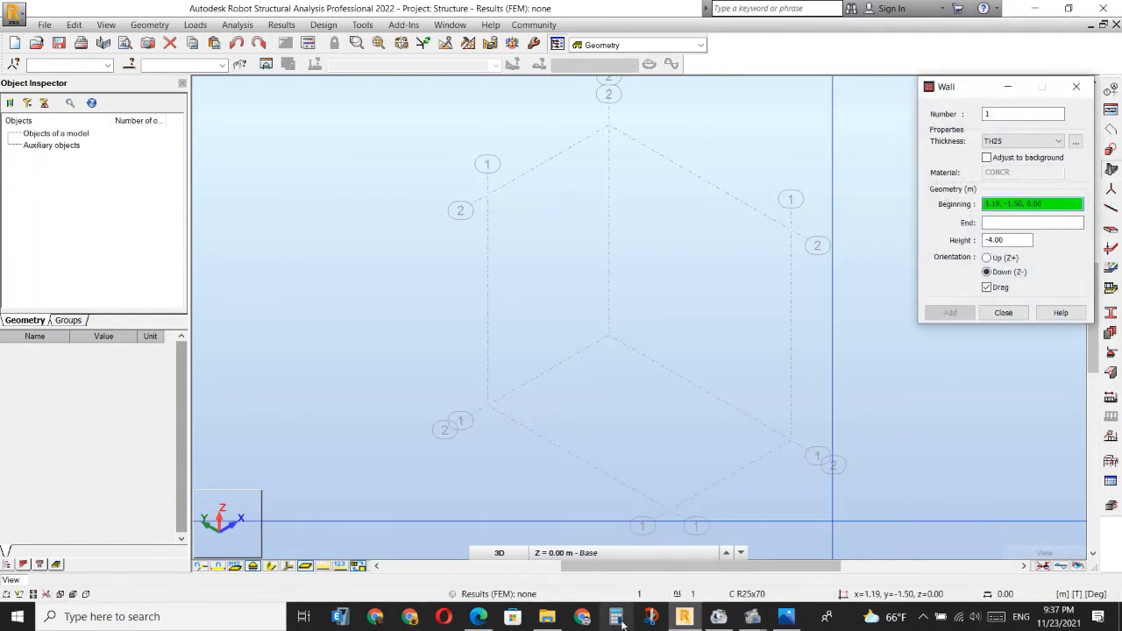
mouse_move(687, 623)
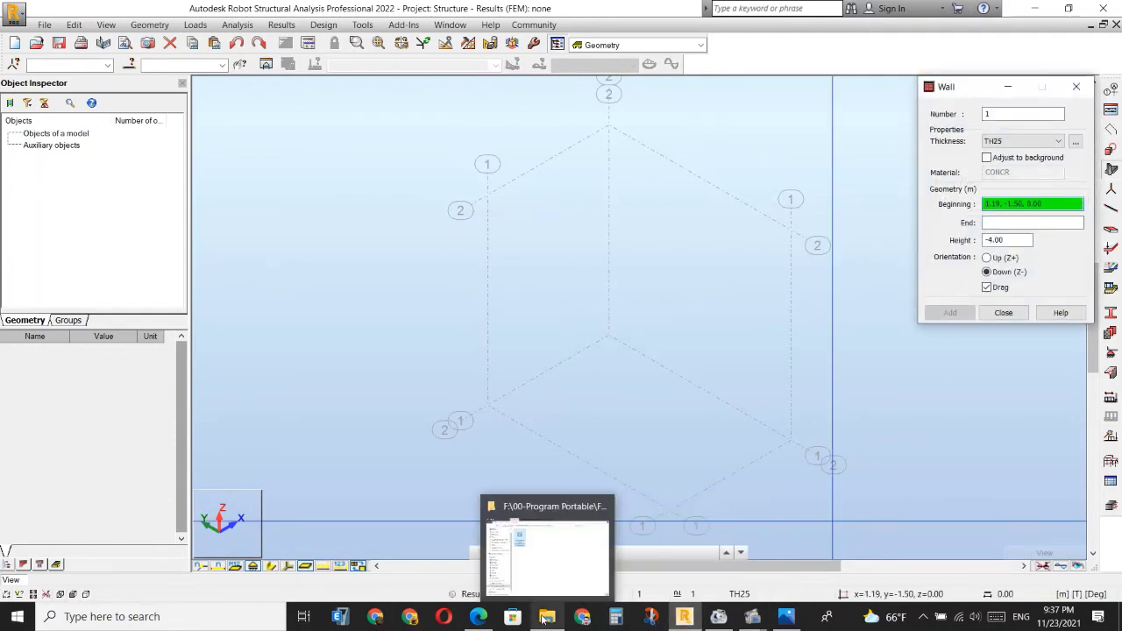
left_click(483, 616)
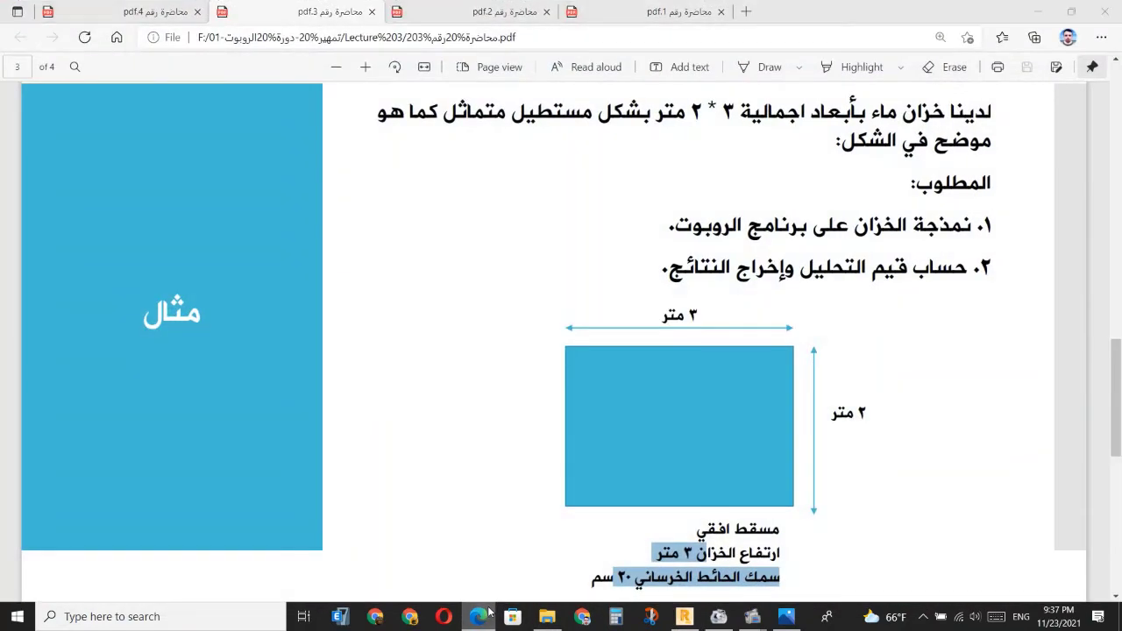
left_click(484, 617)
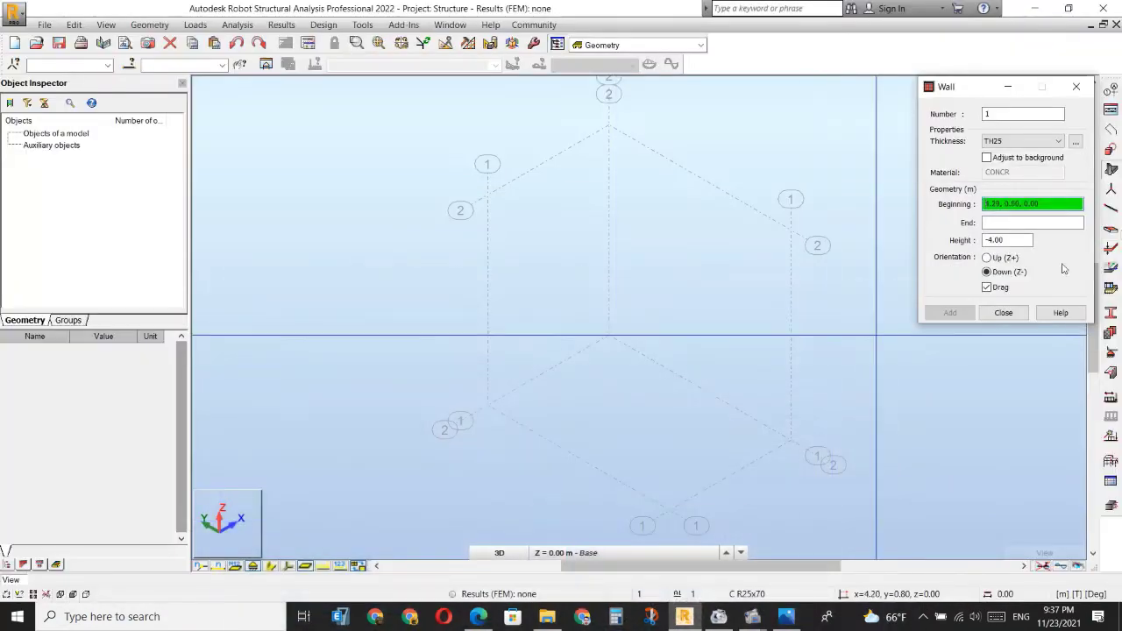
left_click(1056, 140)
left_click(1008, 166)
left_click(984, 223)
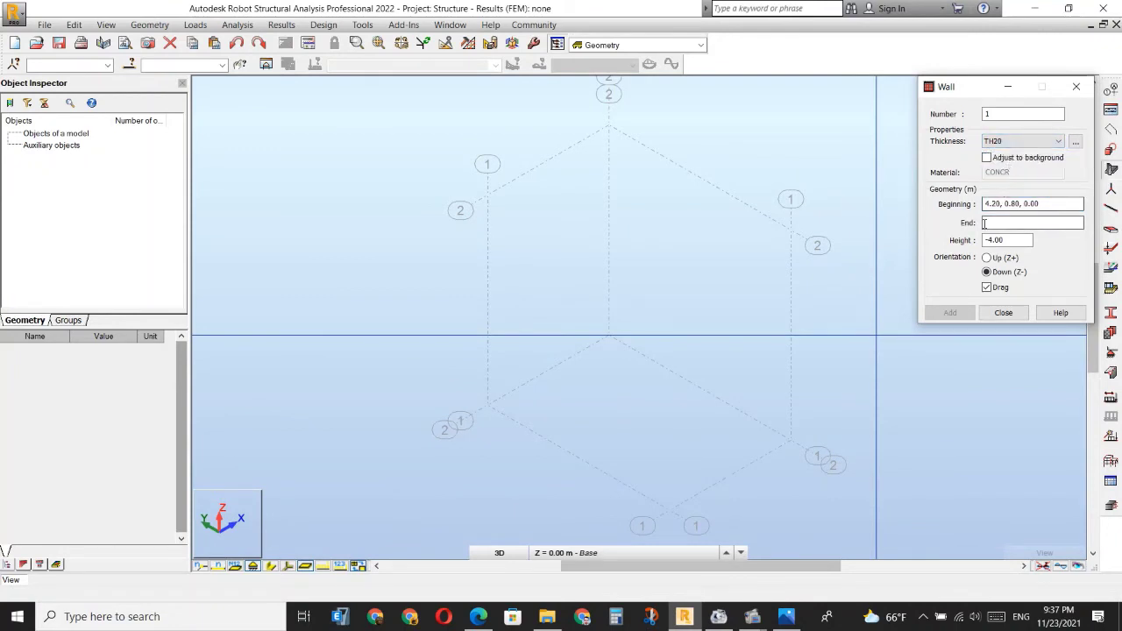
left_click(487, 407)
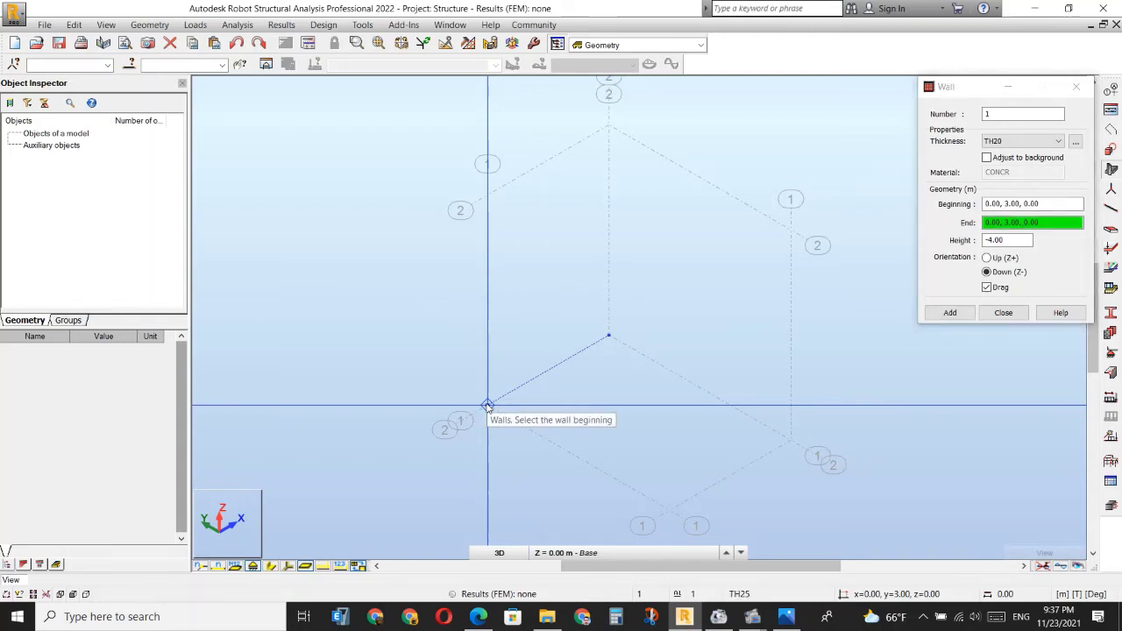
left_click(551, 419)
key("Tab")
key("Tab")
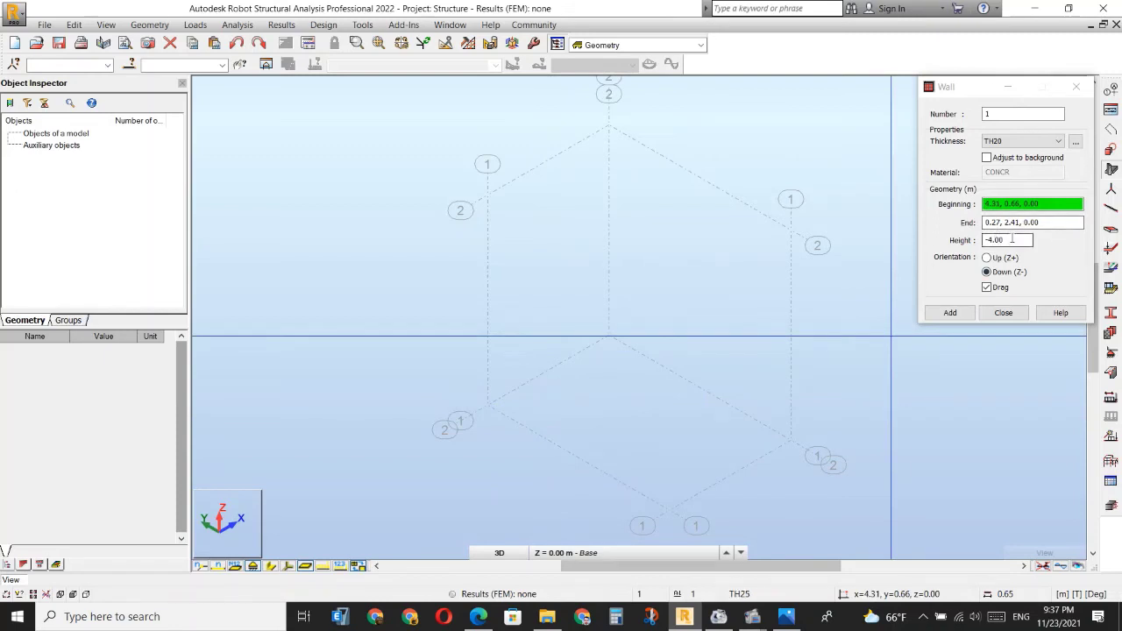
Replace the wall height and try to draw a wall along the base axis from (0, 3, 0) to (2, 3, 0).
key("BackSpace")
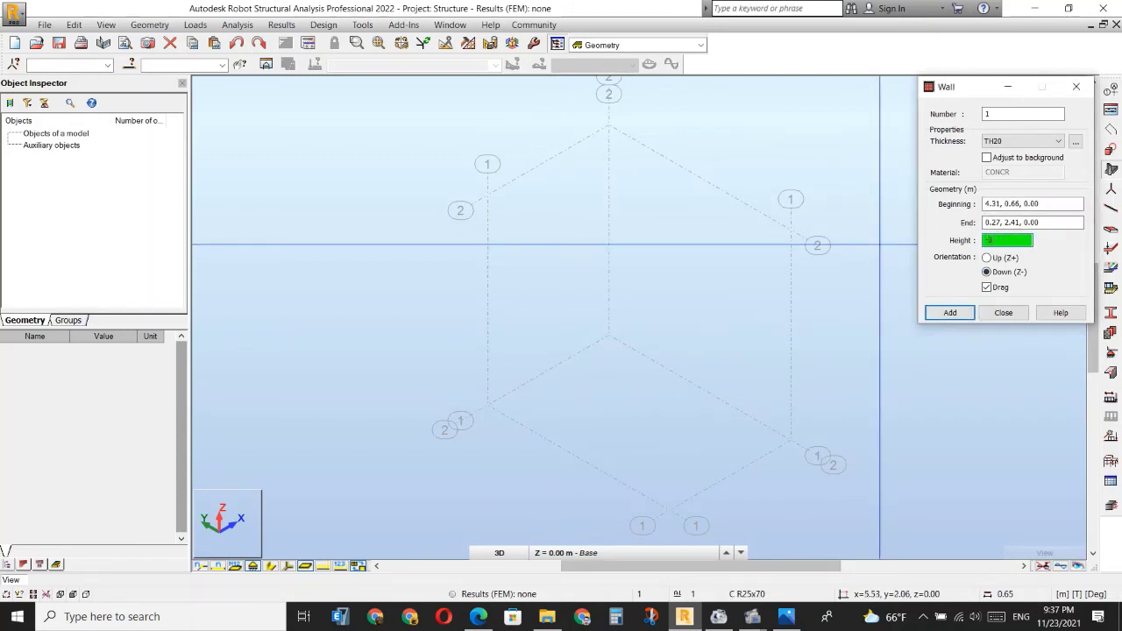
left_click(487, 405)
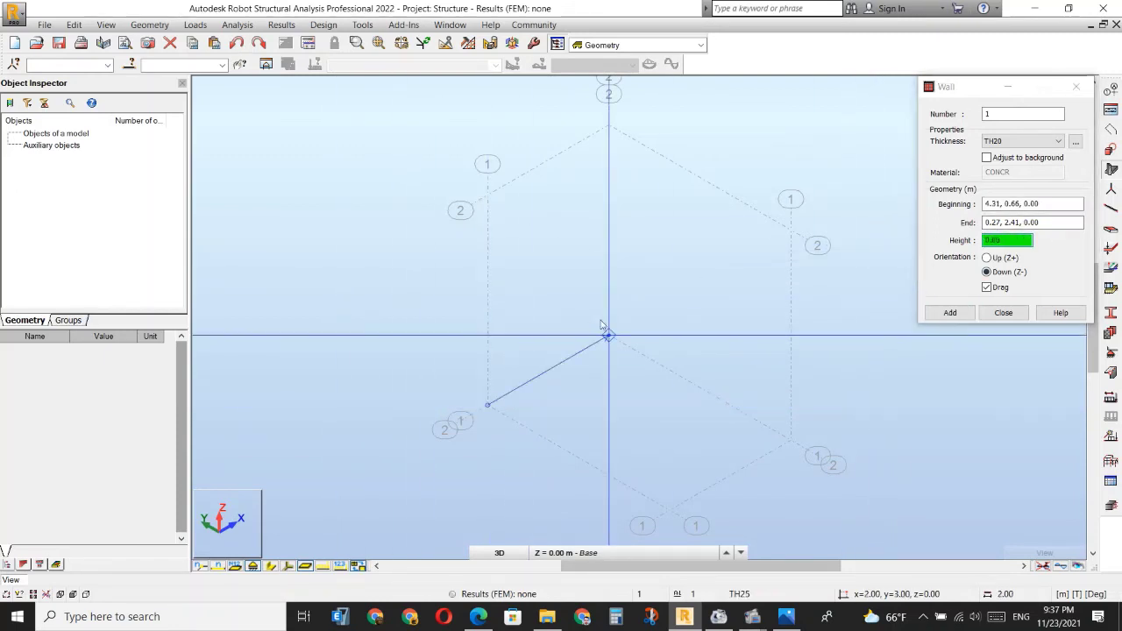
left_click(607, 335)
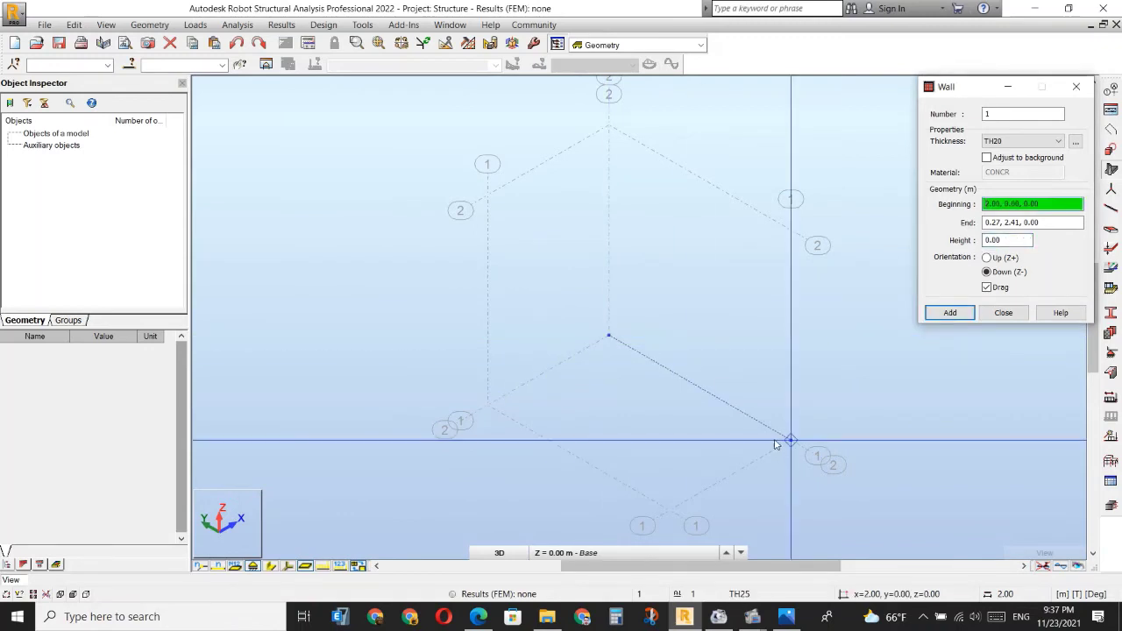
Restart wall creation with a height of -3 m and draw four TH20 walls around the base grid rectangle, starting at (0, 3, 0).
key("Escape")
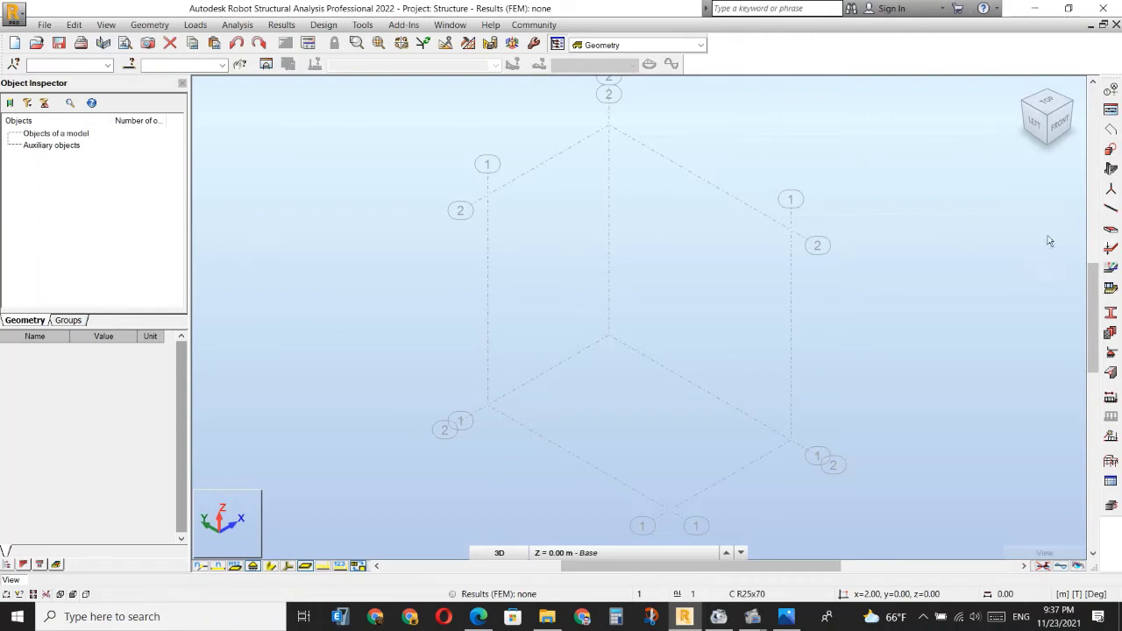
left_click(1111, 169)
left_click(970, 184)
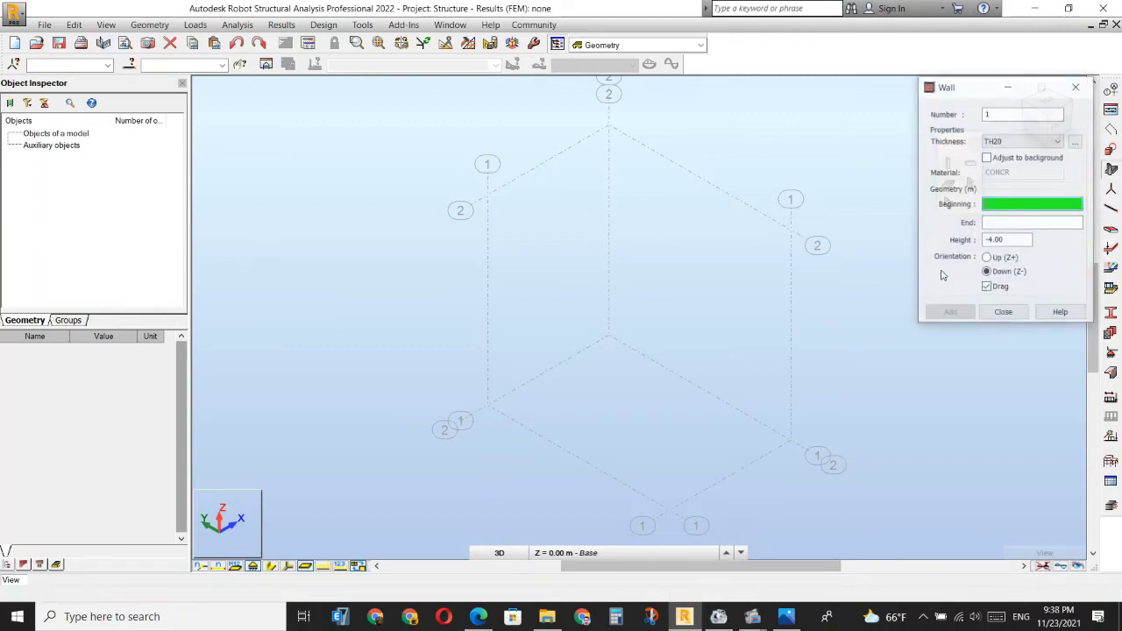
left_click(1010, 240)
type("-3")
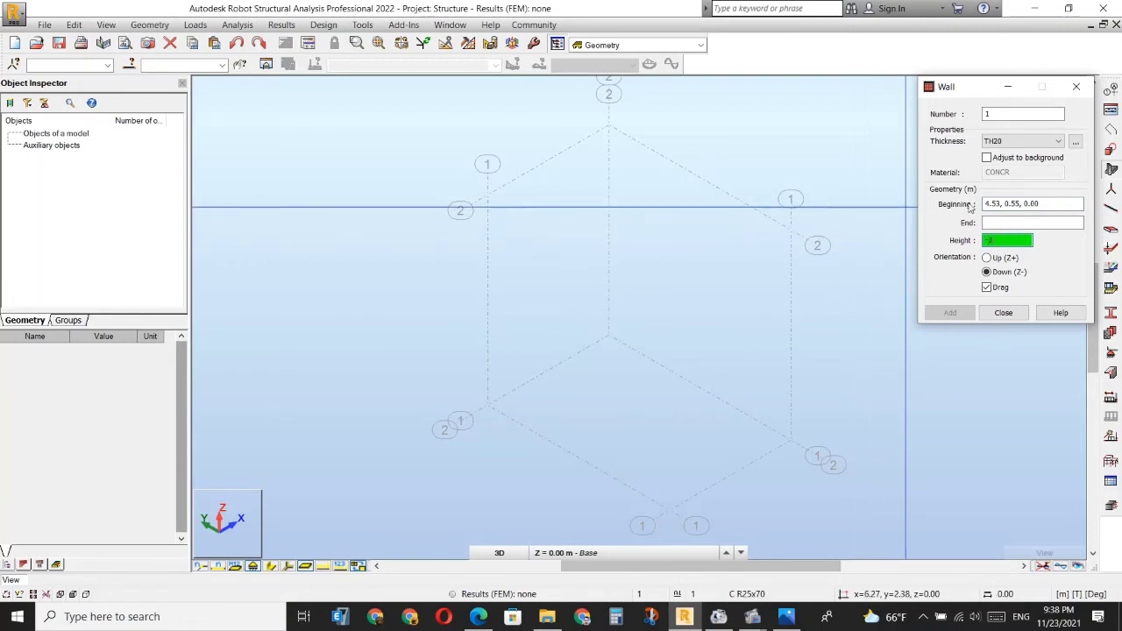
left_click(1008, 203)
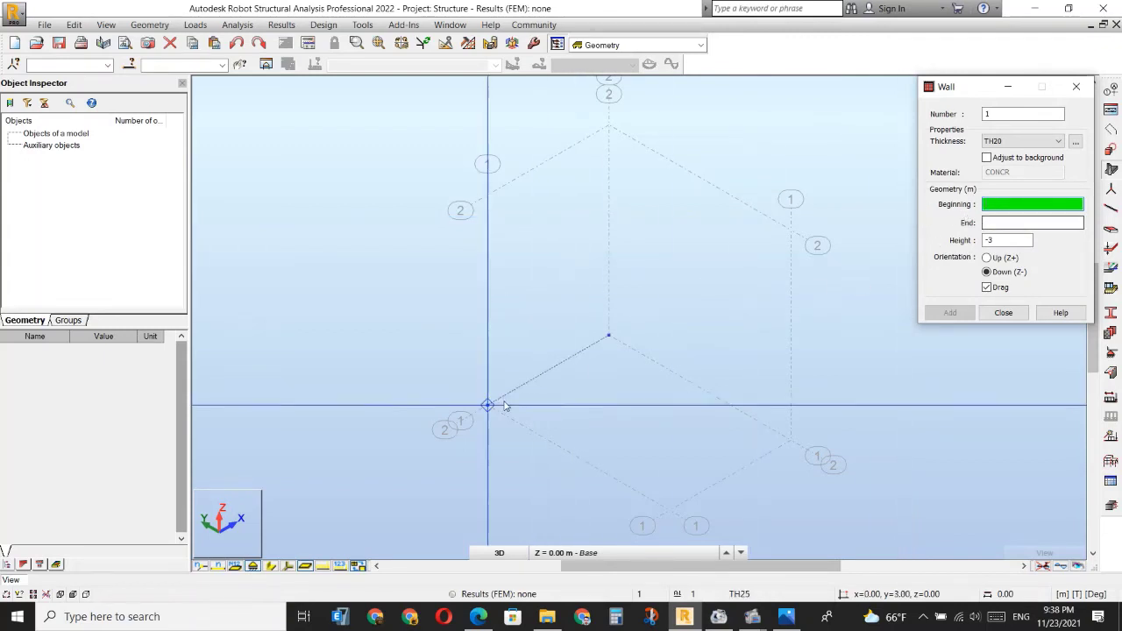
left_click(487, 405)
left_click(609, 336)
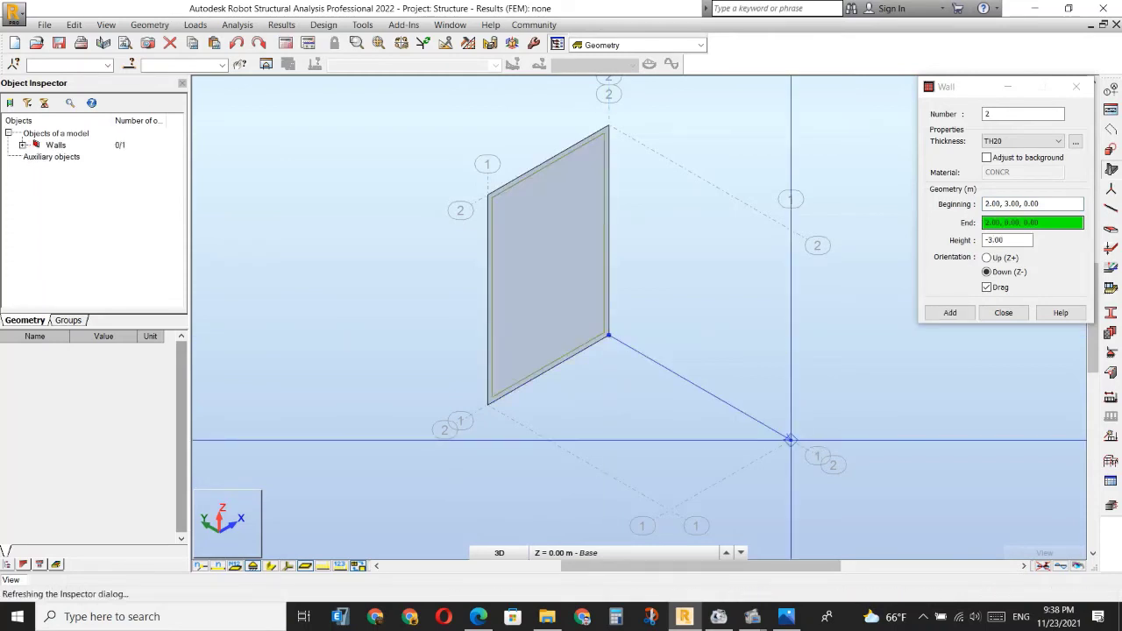
left_click(790, 434)
left_click(669, 508)
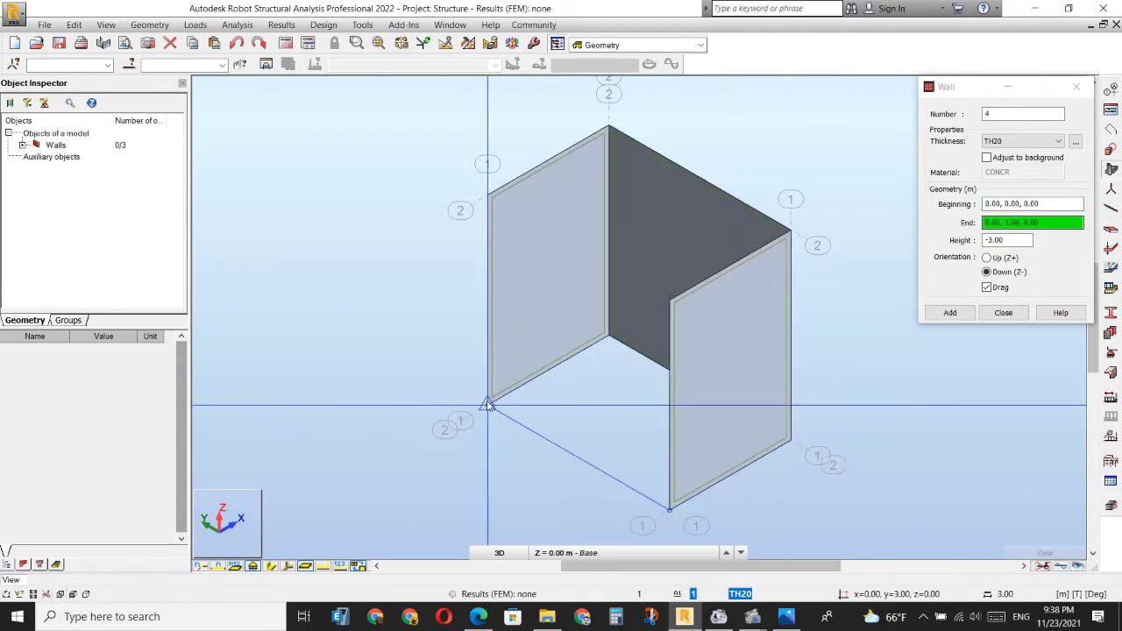
left_click(487, 405)
left_click(1003, 312)
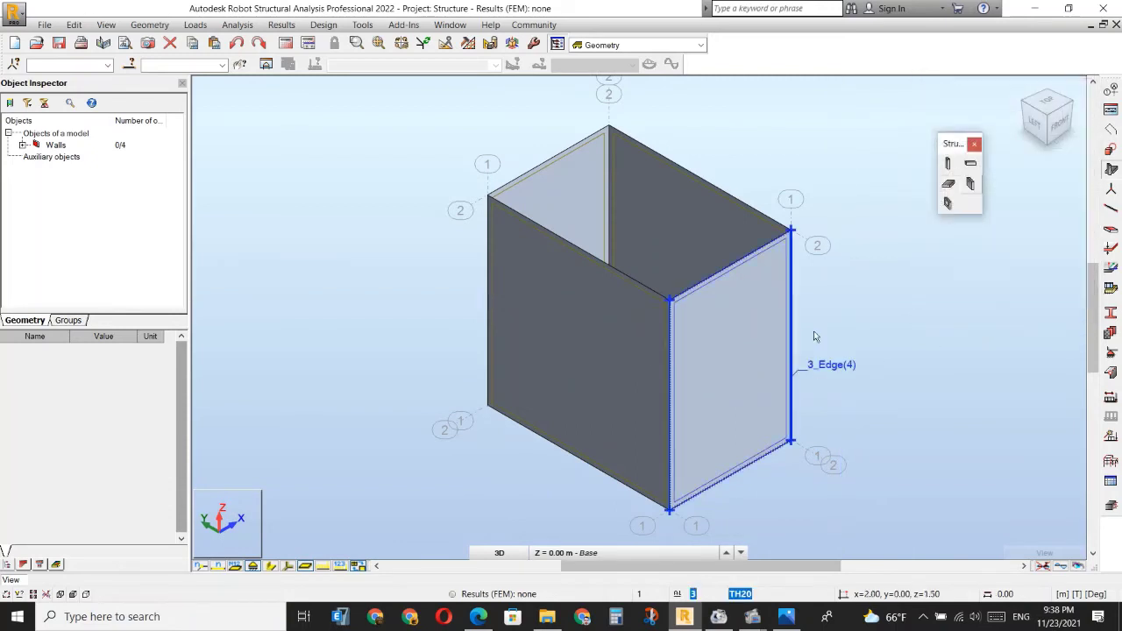
Apply fixed linear supports to the bottom edges of all four walls, selecting them in the left view.
left_click(1034, 124)
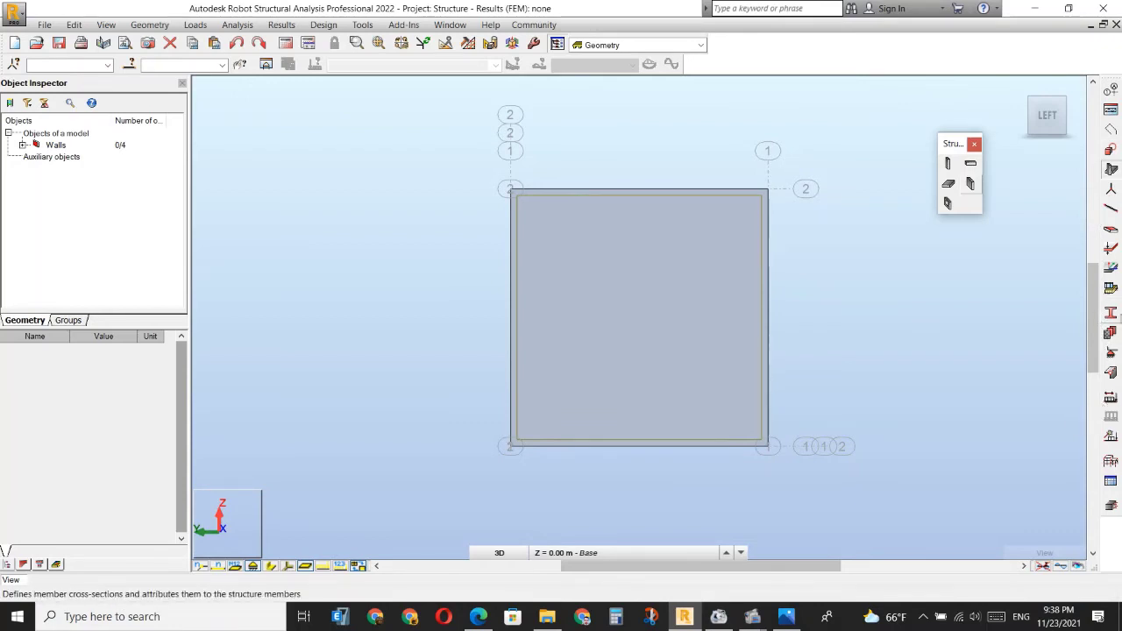
left_click(1111, 351)
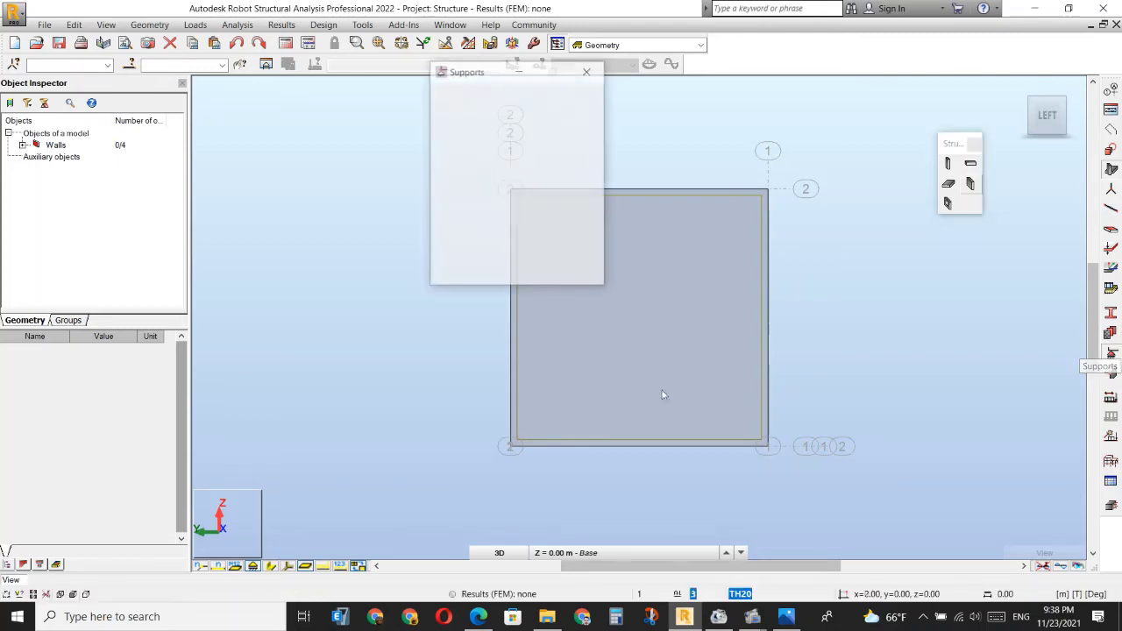
left_click_drag(484, 76, 305, 85)
left_click(294, 125)
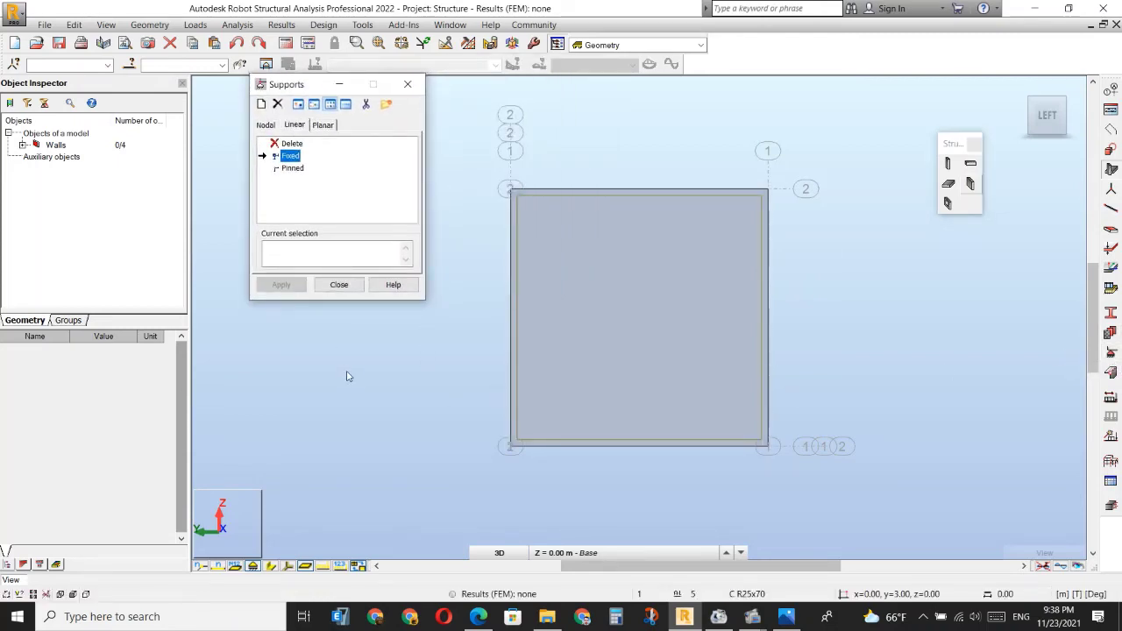
left_click(307, 258)
left_click_drag(472, 439, 1016, 538)
left_click(281, 284)
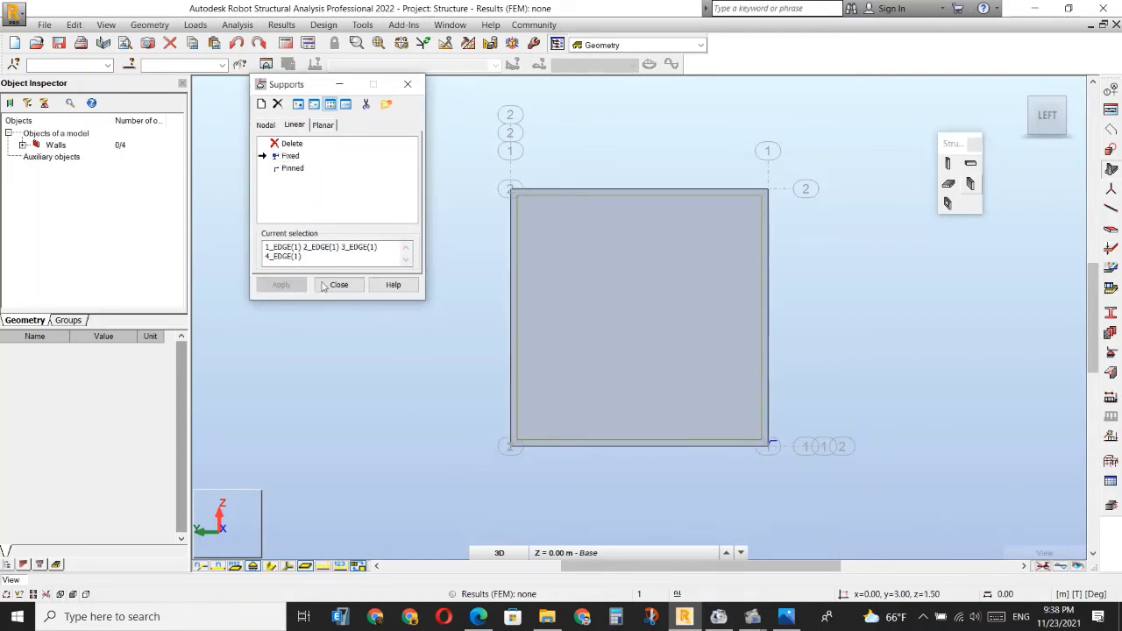
left_click(338, 284)
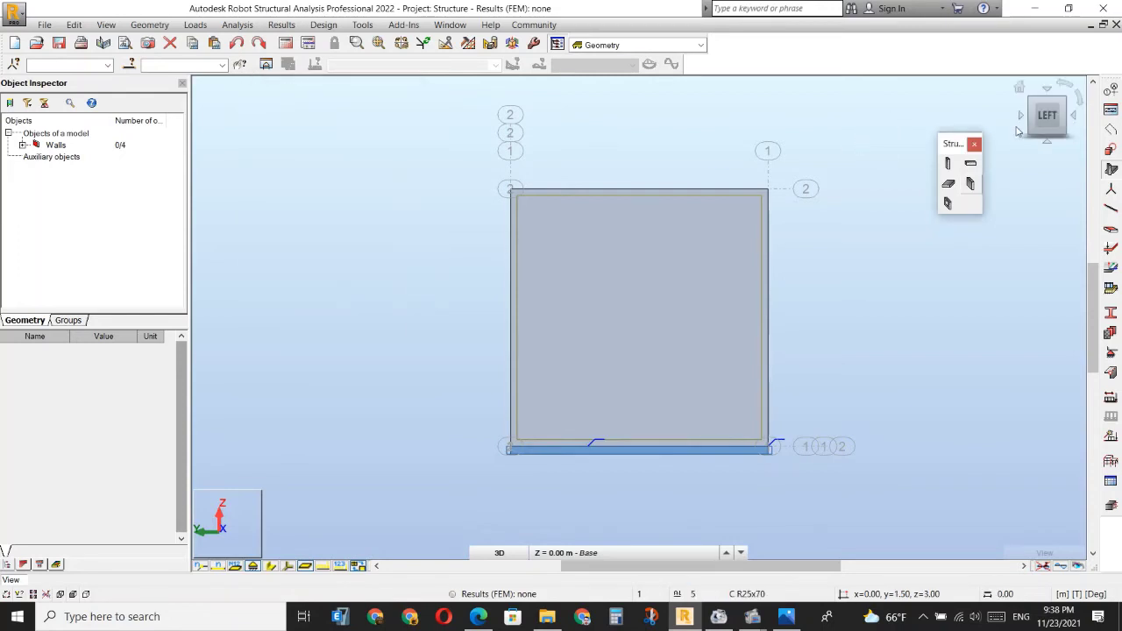
Add a load case named DL1 with dead nature.
left_click(1065, 106)
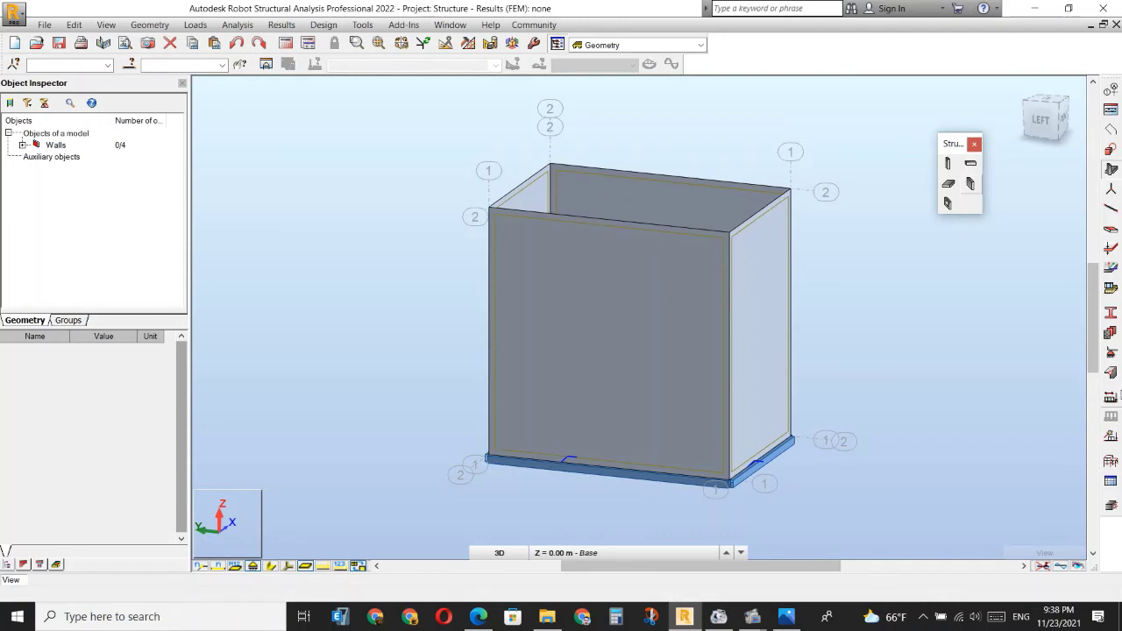
left_click(1109, 397)
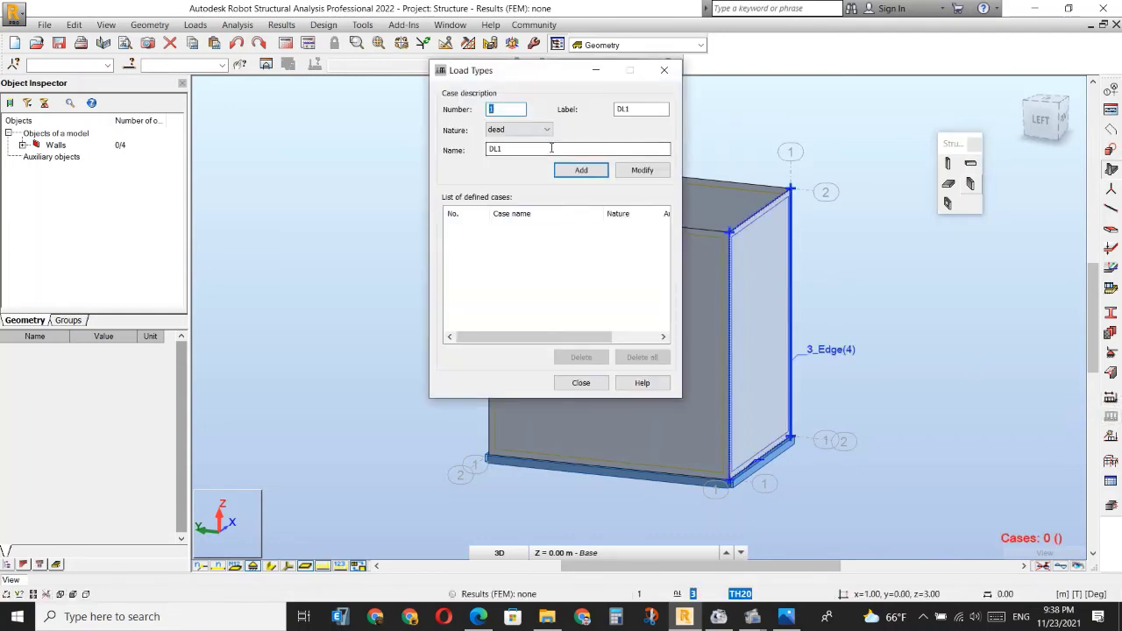
left_click(581, 170)
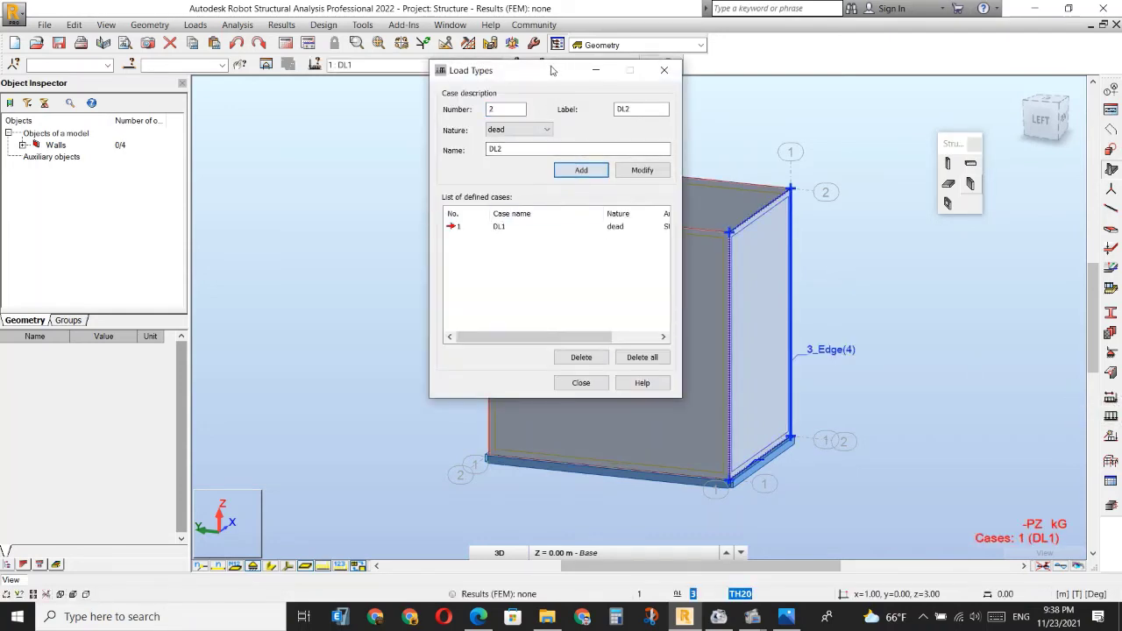
left_click(579, 383)
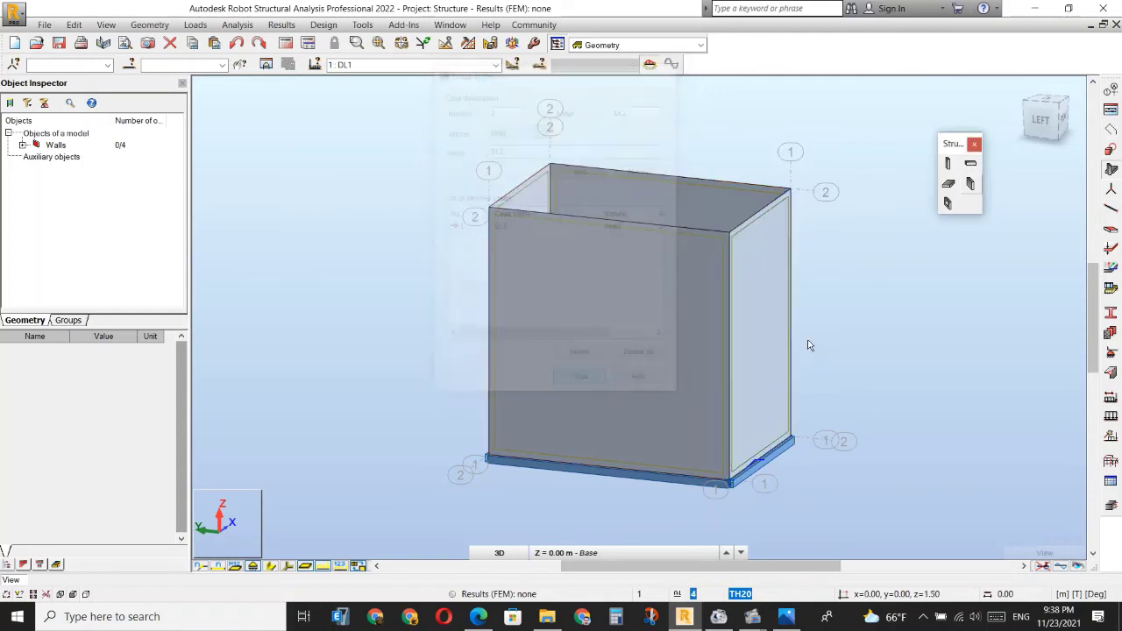
Define a hydrostatic surface pressure with a liquid level of 3 m and apply it to walls 1 to 4 in case DL1.
left_click(1110, 417)
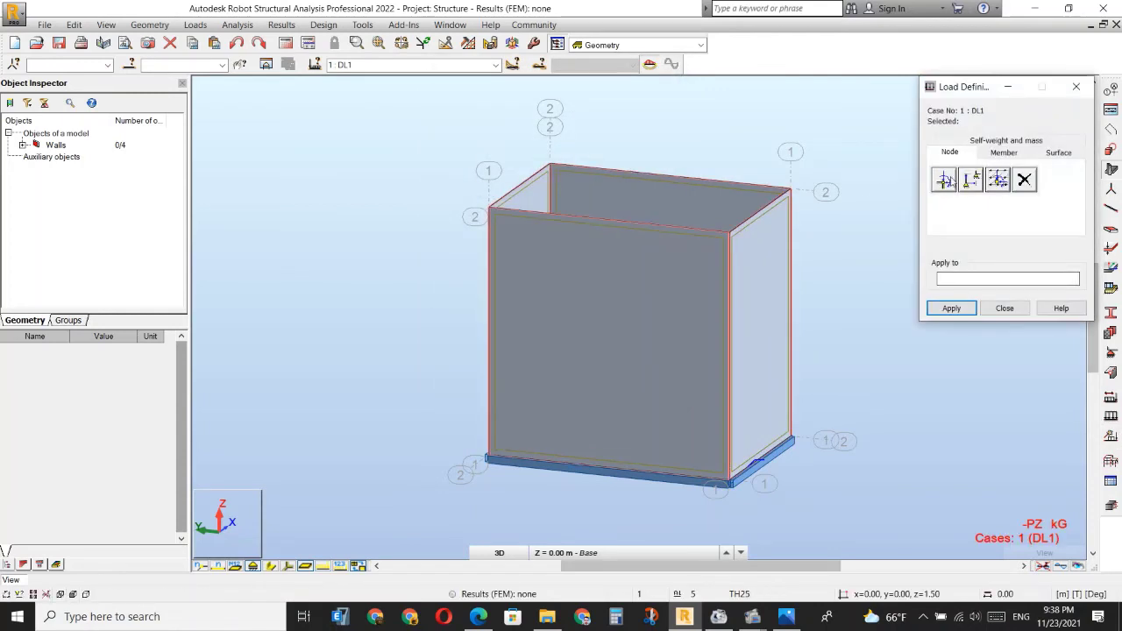
left_click(1058, 152)
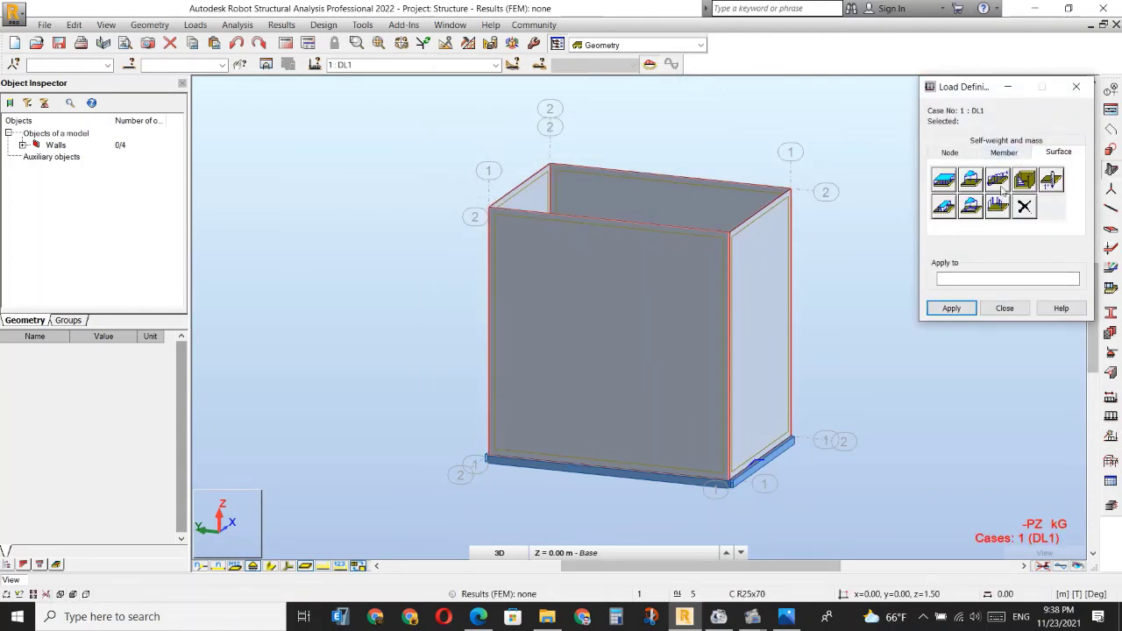
left_click(1000, 186)
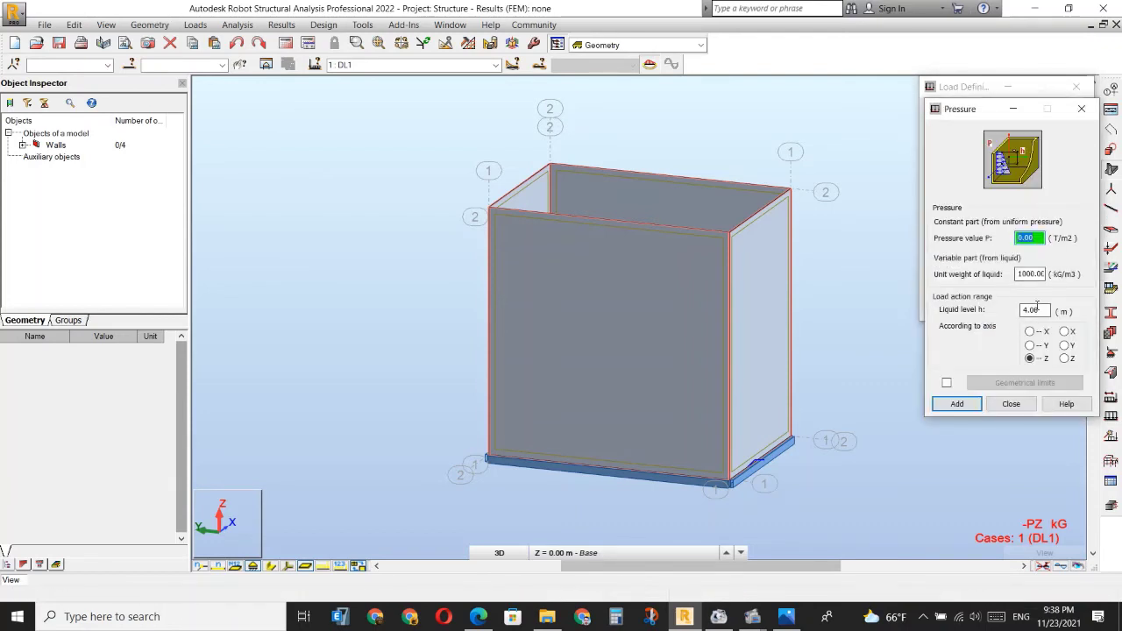
double_click(1035, 308)
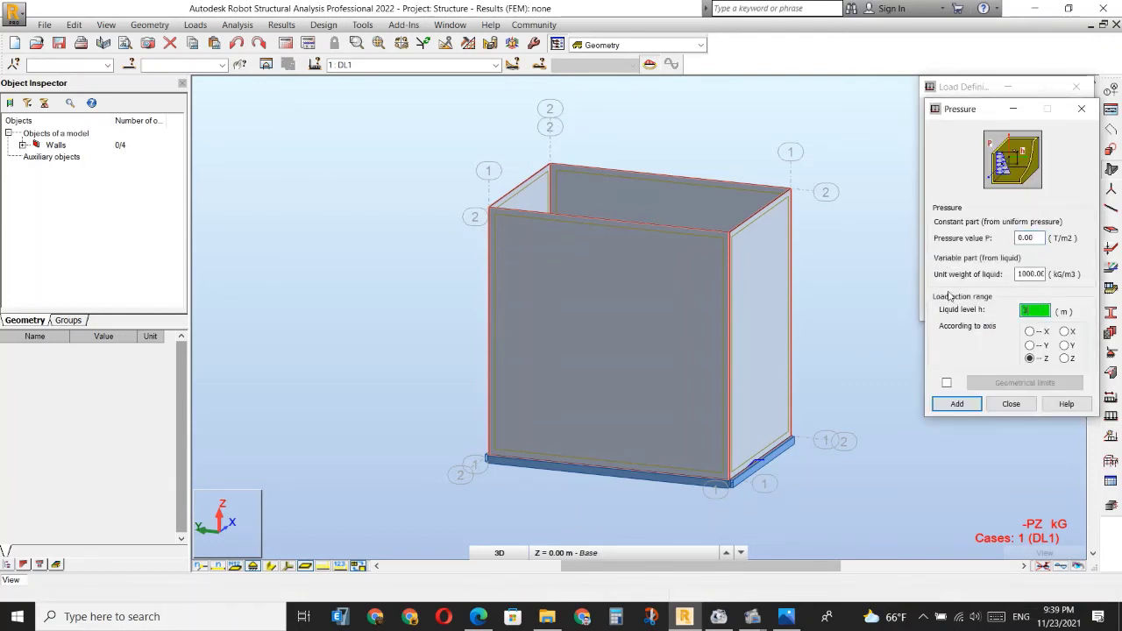
left_click(971, 401)
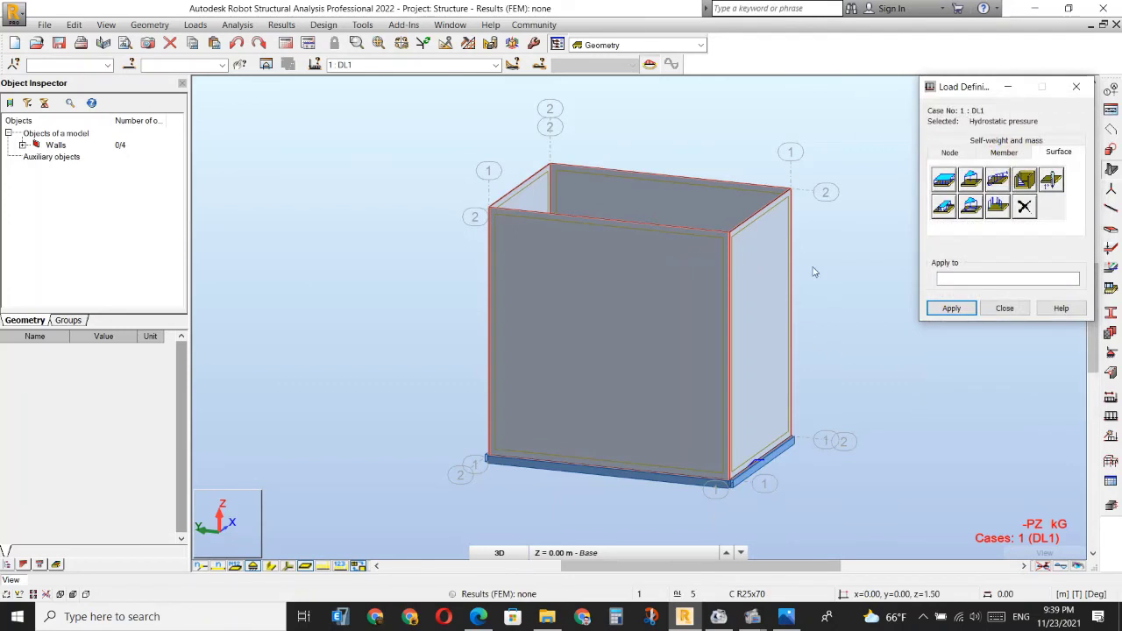
left_click_drag(839, 137, 396, 252)
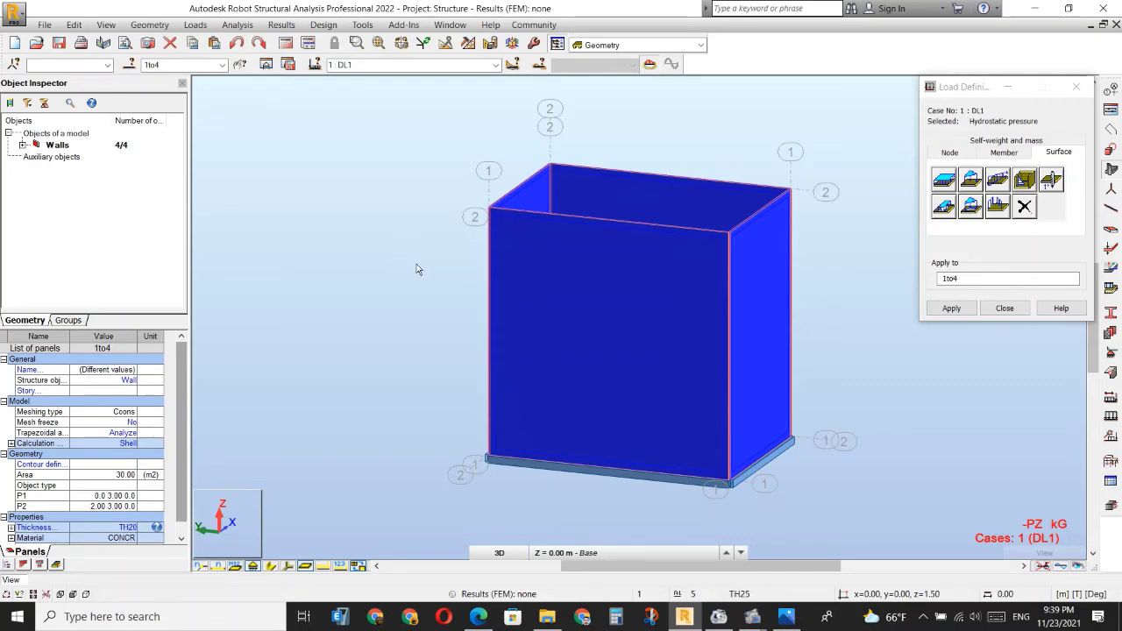
left_click(951, 307)
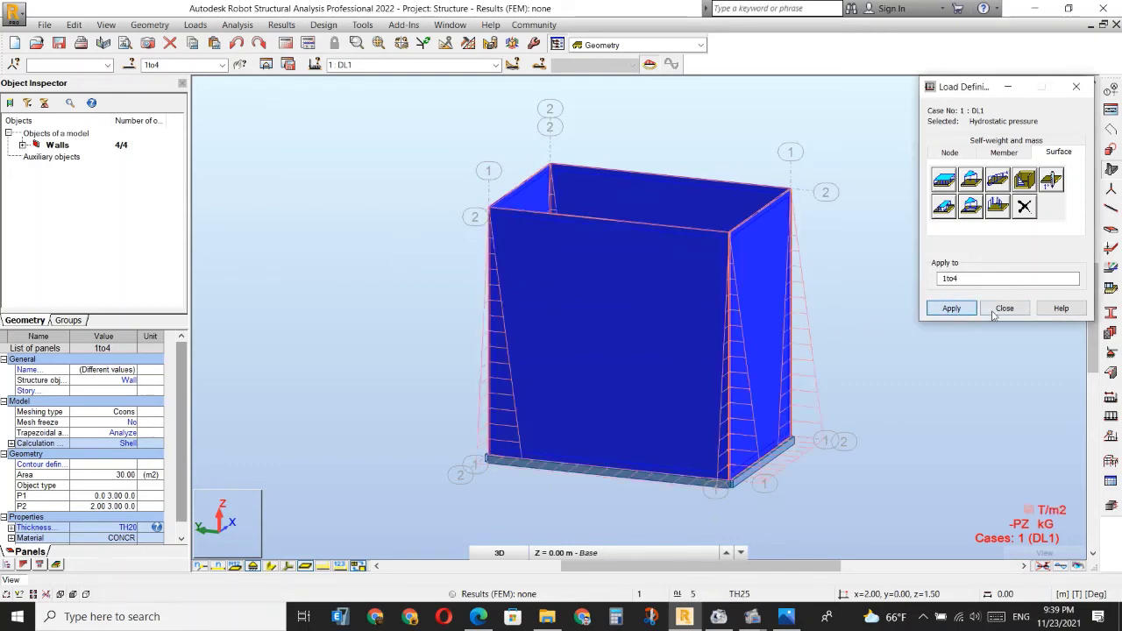
left_click(1004, 308)
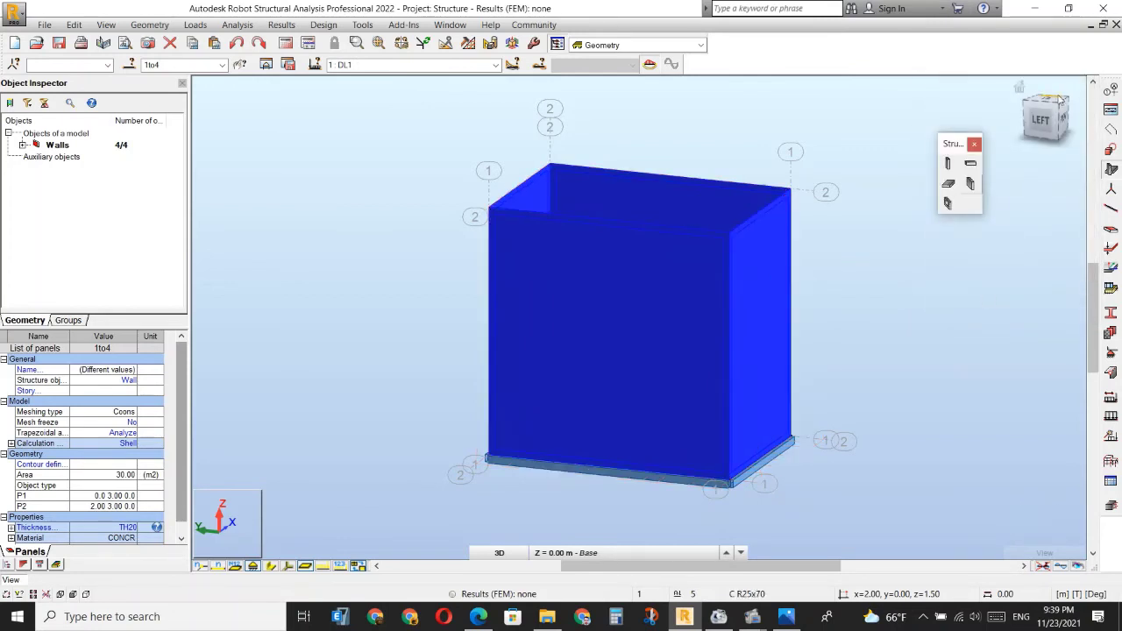
Display the local axes of the wall panels and check their directions from above.
left_click(1054, 103)
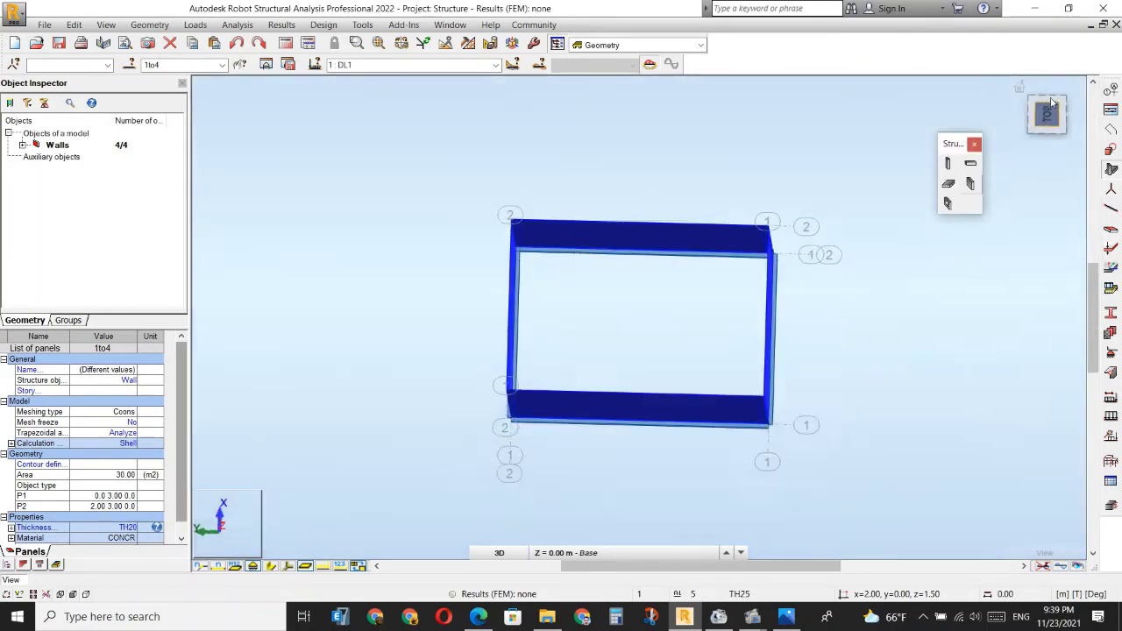
left_click(287, 566)
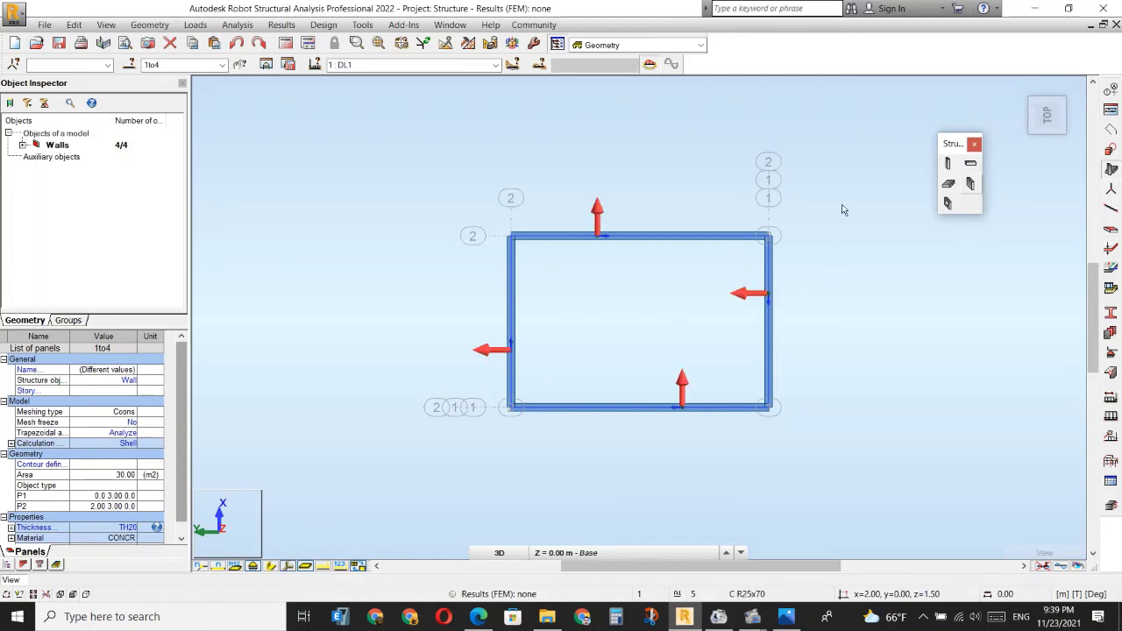
left_click(1040, 129)
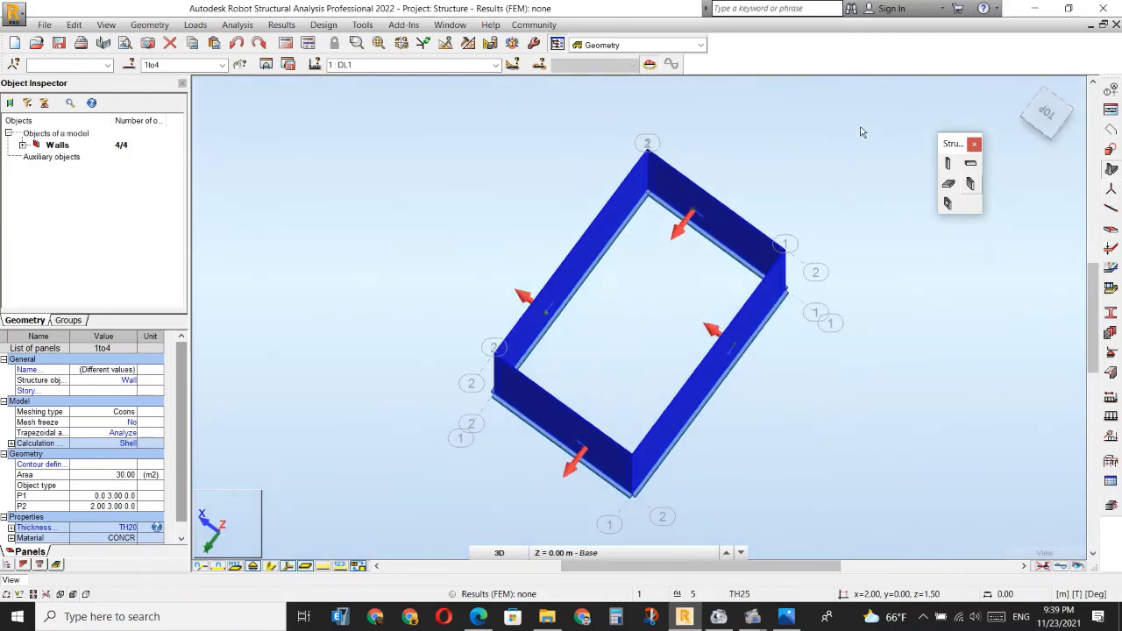
Reverse the local Z axis sense of wall panels 3 and 4 so that they point outward.
left_click(851, 176)
left_click_drag(720, 393, 721, 393)
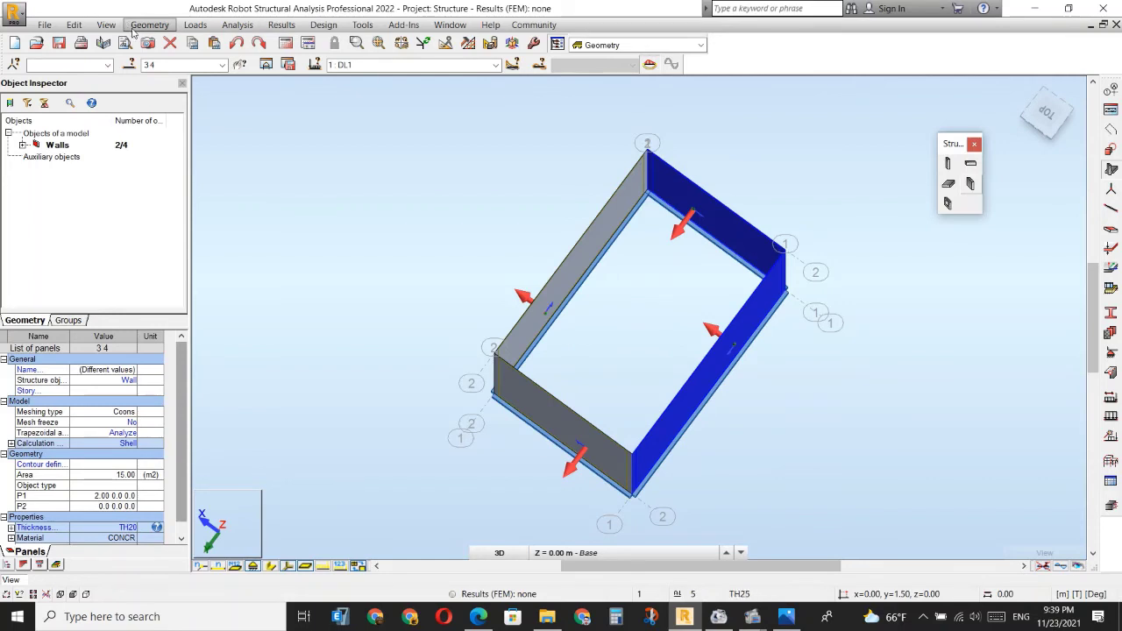
left_click(131, 26)
mouse_move(198, 295)
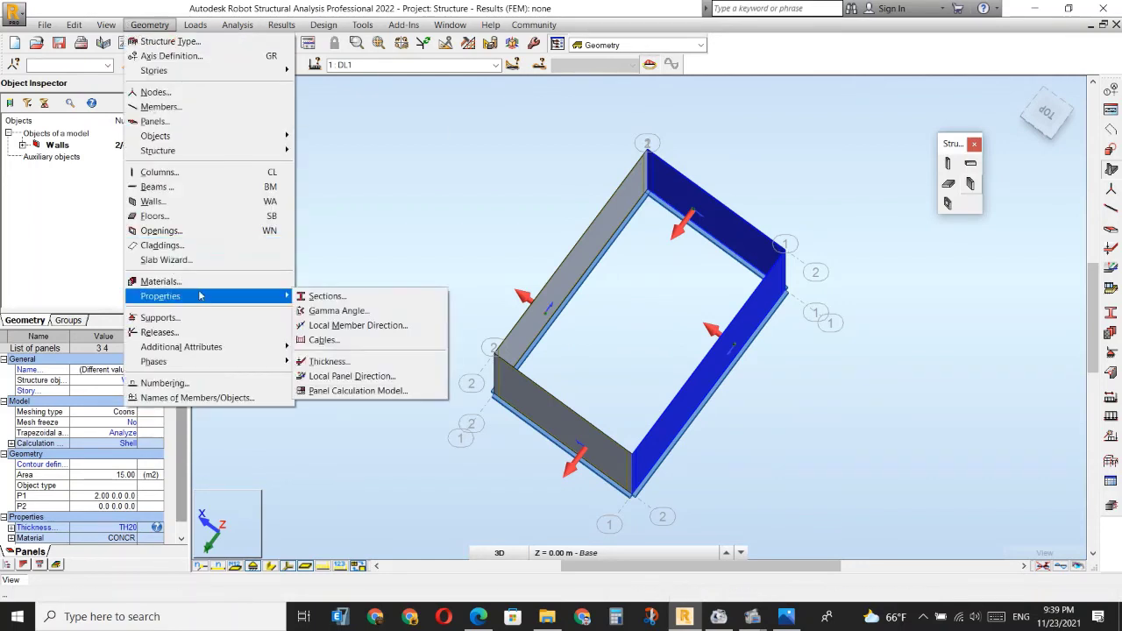
left_click(344, 376)
left_click_drag(470, 76, 292, 87)
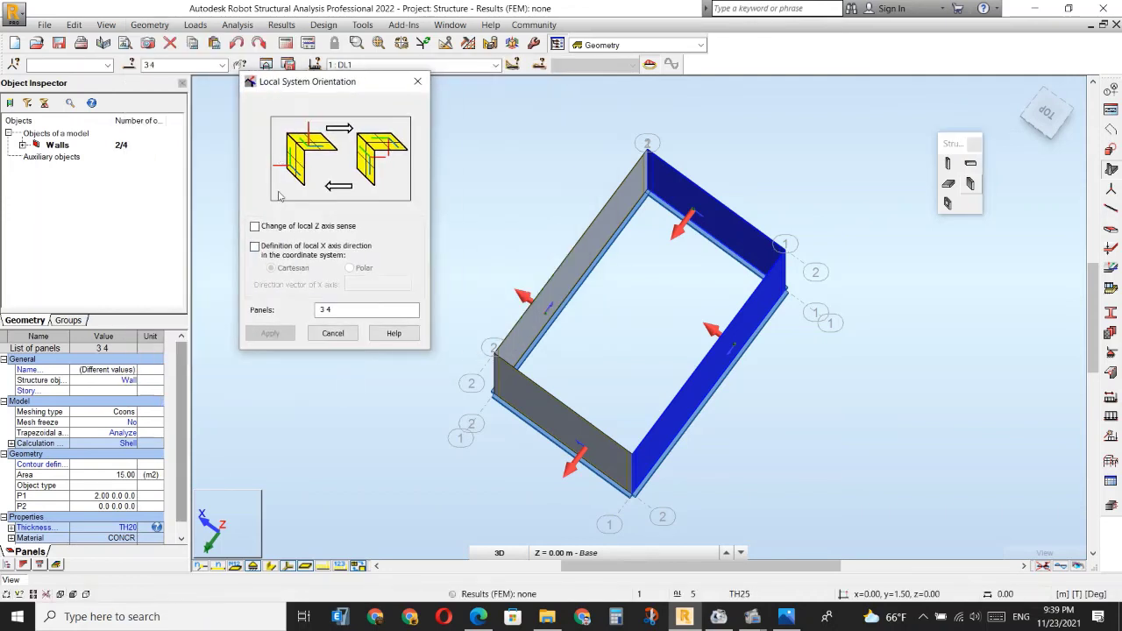
left_click(271, 333)
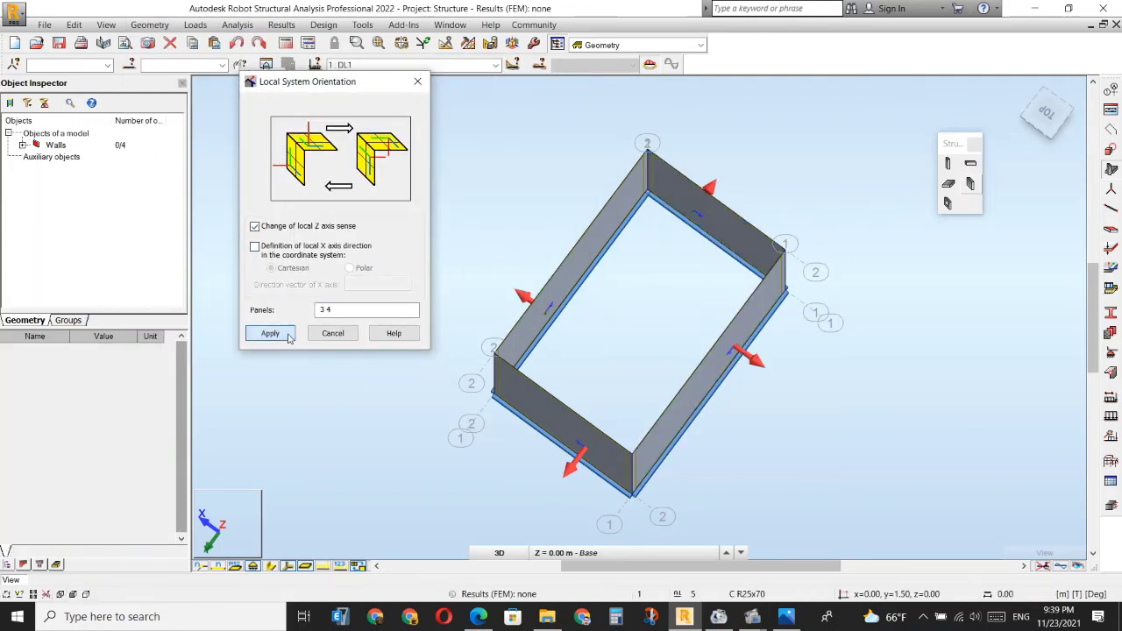
left_click(333, 333)
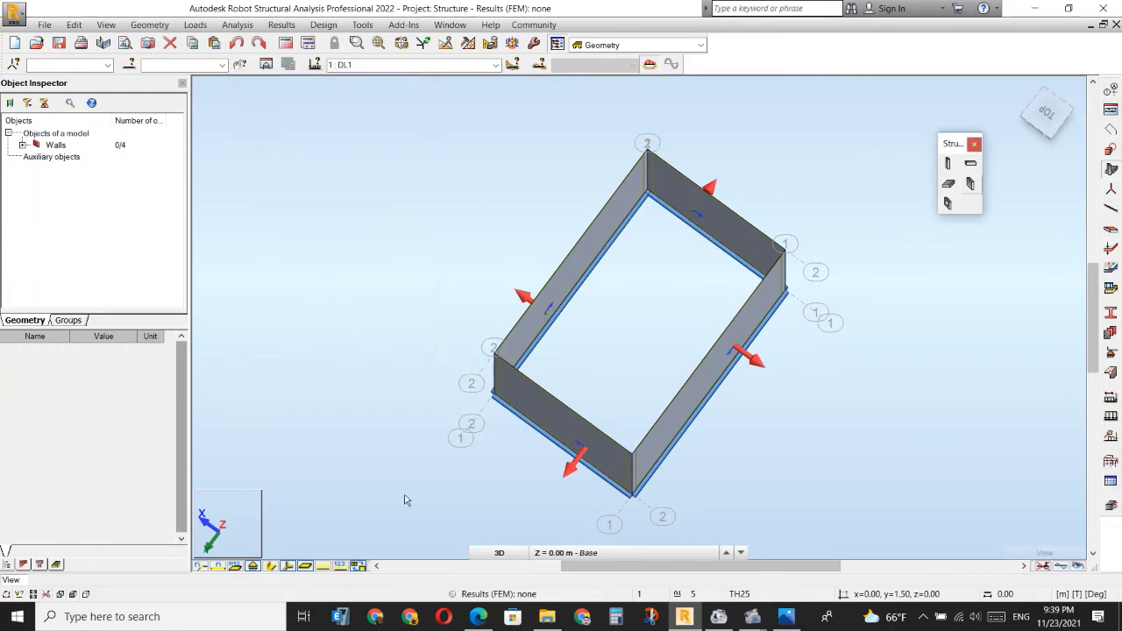
Display the load symbols and examine the hydrostatic pressure on the walls from above and from the side.
left_click(322, 566)
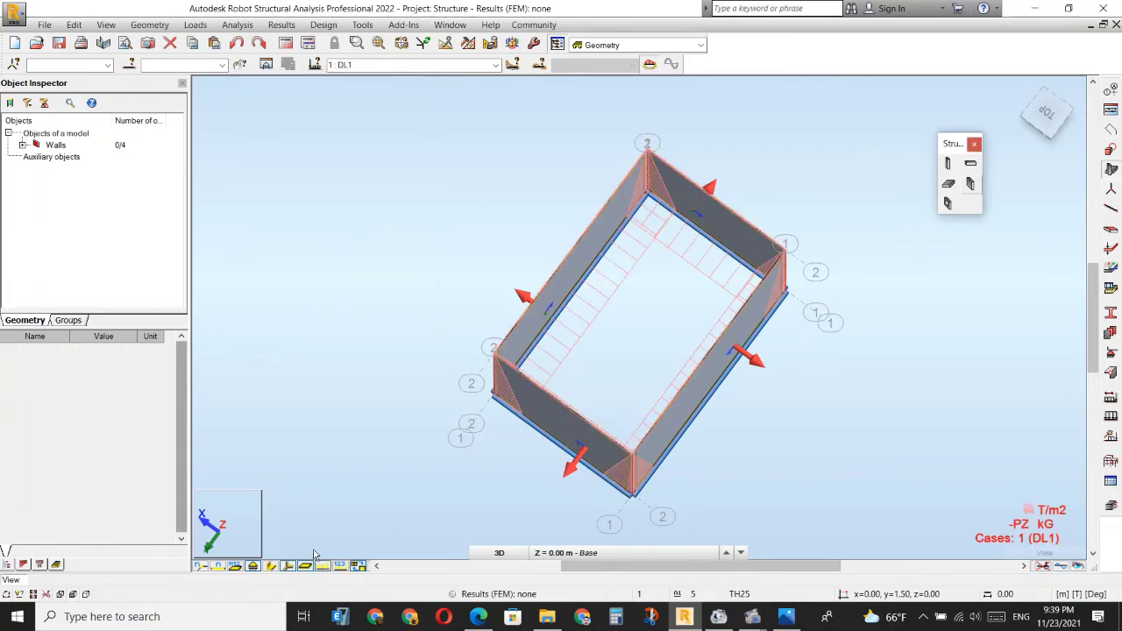
left_click(1041, 116)
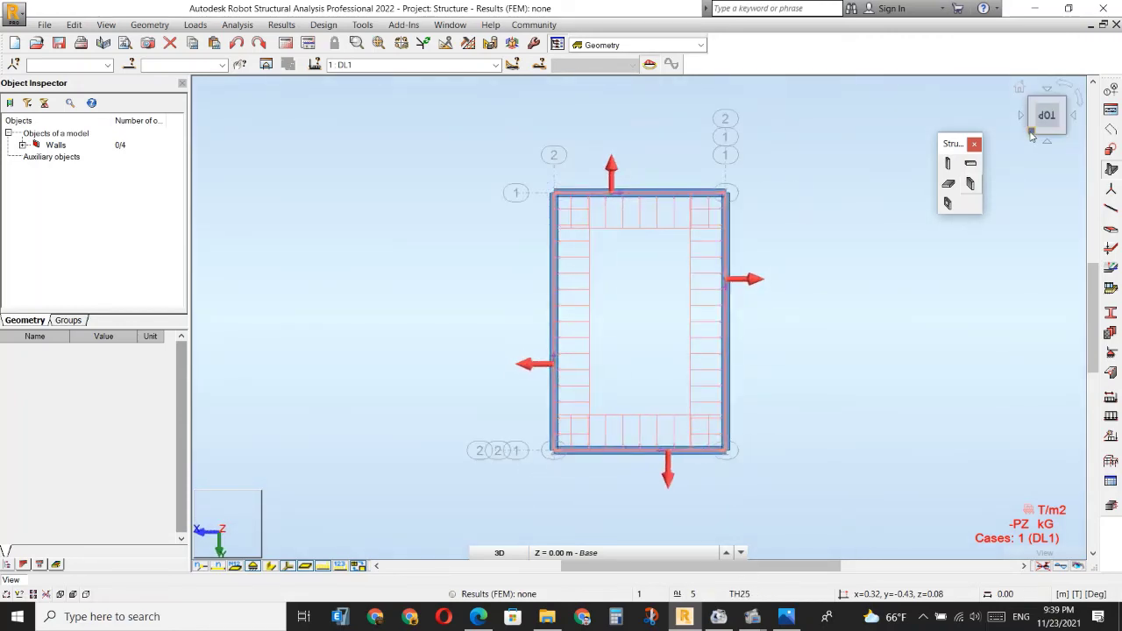
left_click(1031, 118)
mouse_move(1044, 114)
left_mouse_down()
mouse_move(1054, 109)
mouse_move(1050, 117)
left_mouse_up()
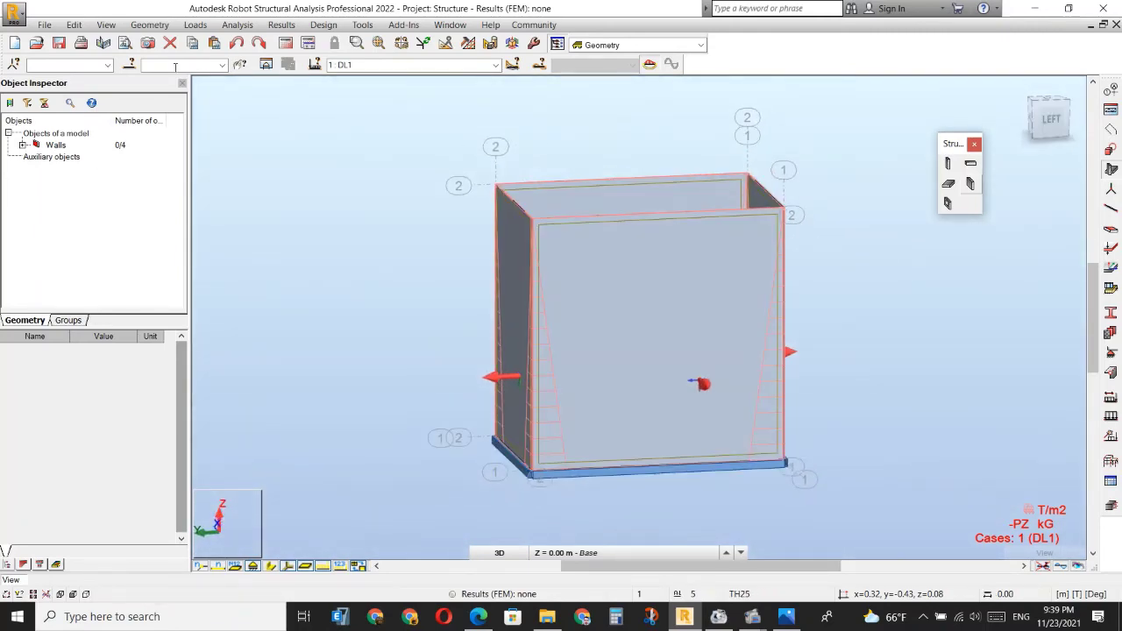
Run the structural analysis and display the xx moment map on the tank walls.
left_click(291, 45)
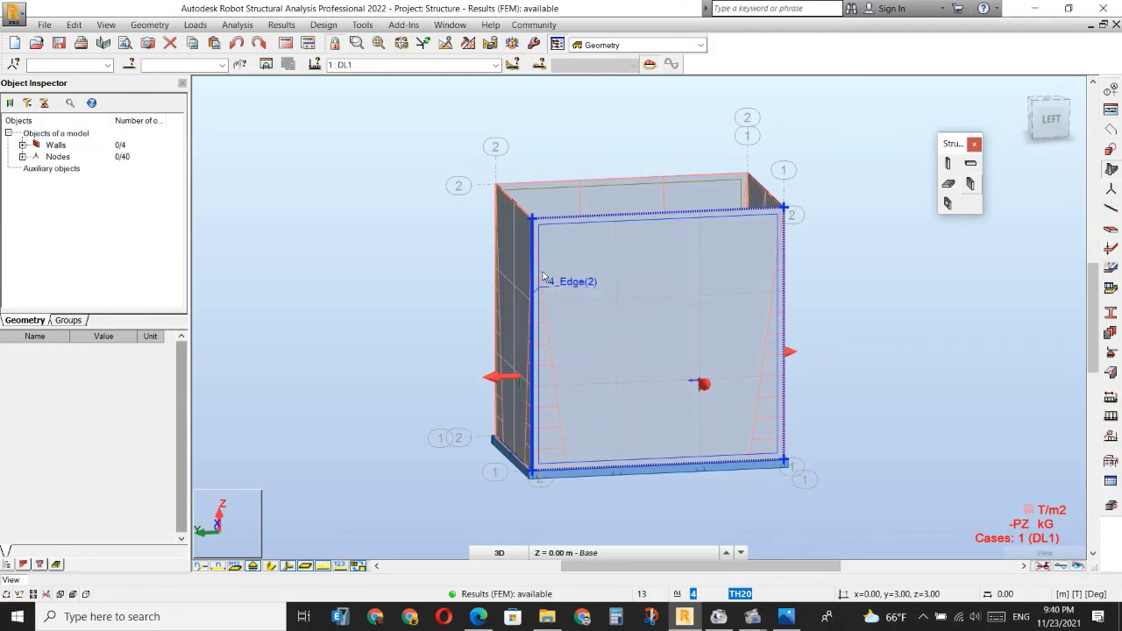
left_click(282, 24)
left_click(289, 107)
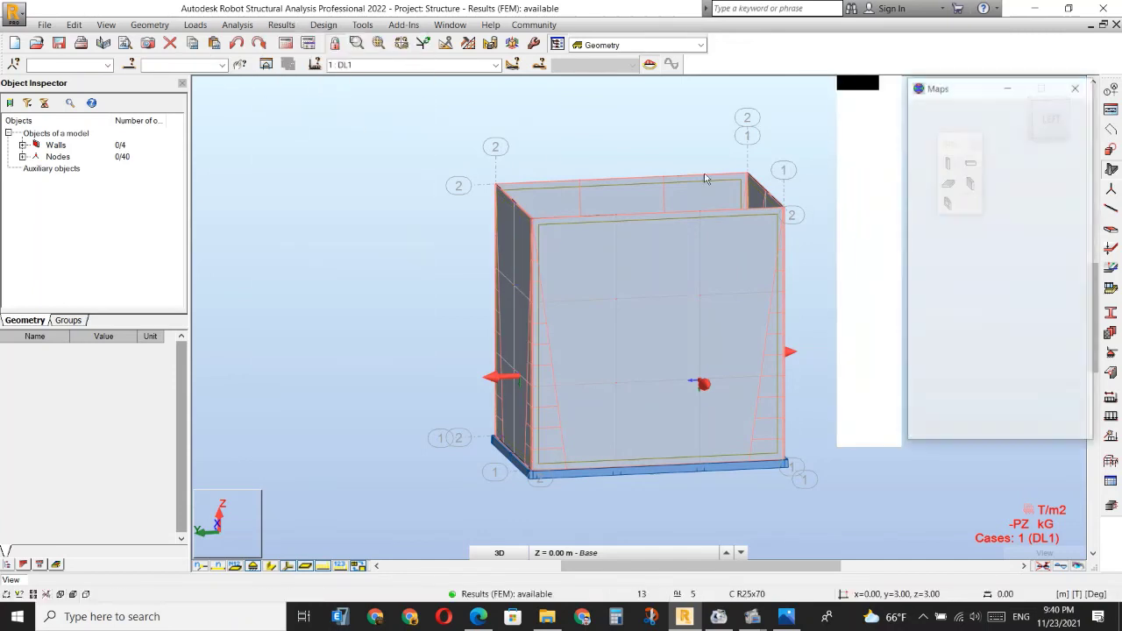
left_click(1015, 235)
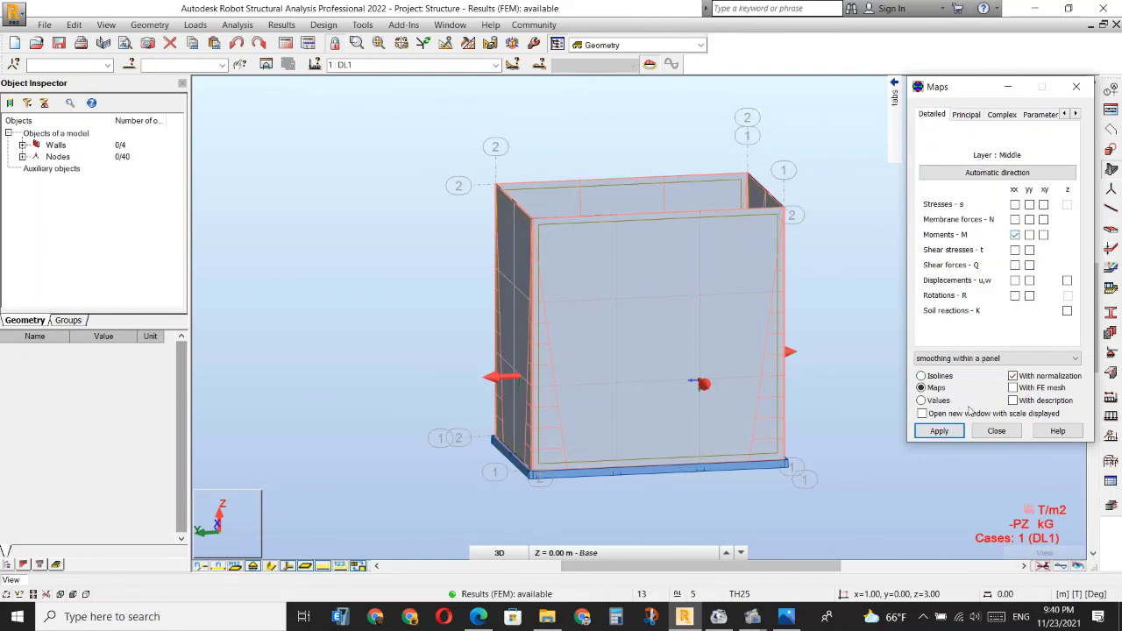
left_click(938, 432)
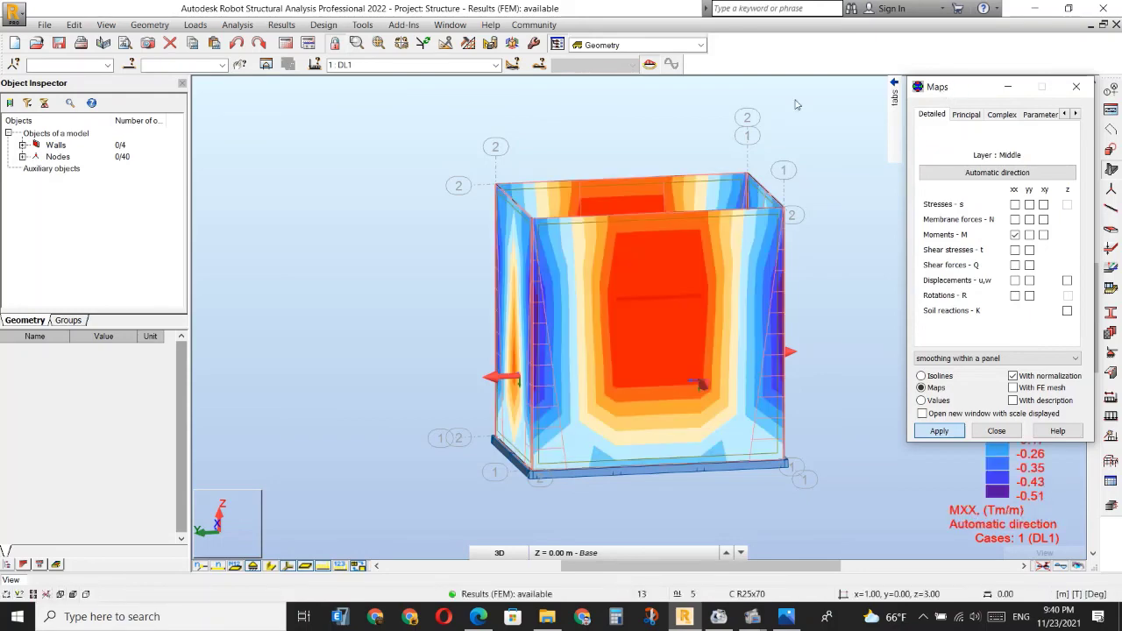
left_click_drag(958, 91, 292, 110)
mouse_move(254, 112)
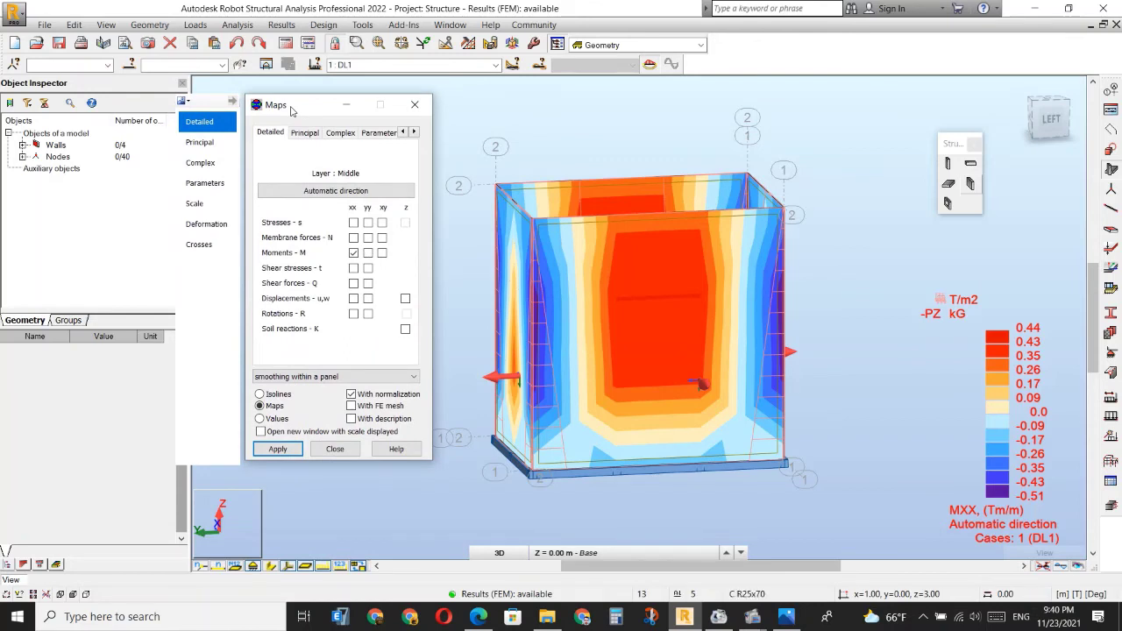
Define a panel cut parallel to the XY plane through the wall-edge point 0.00, 3.00, 1.50 m.
left_click(321, 24)
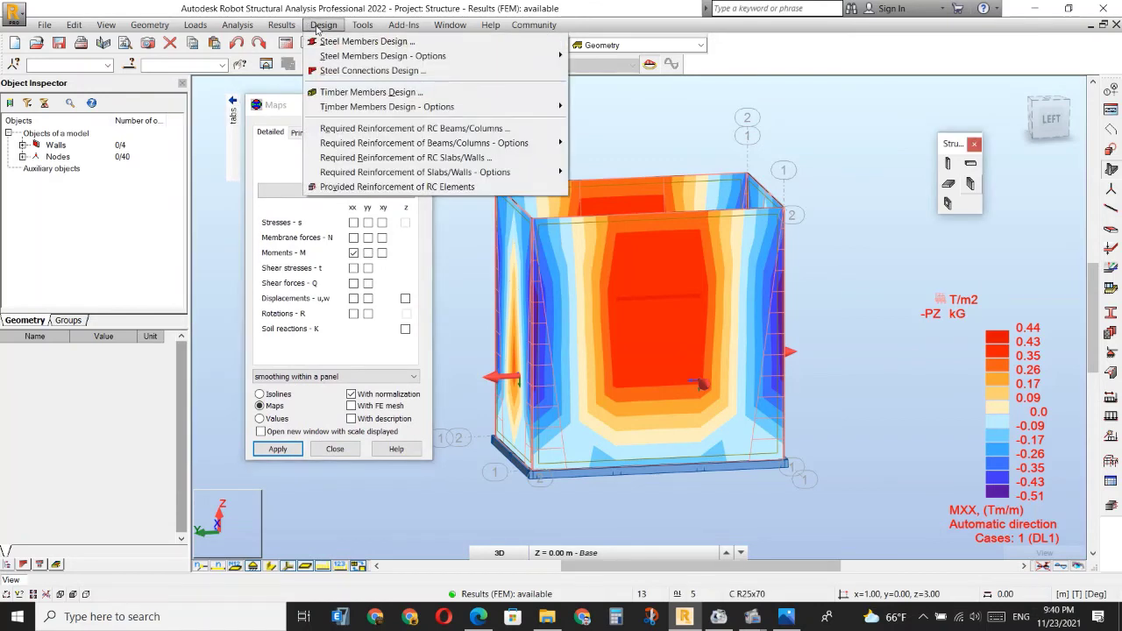
mouse_move(281, 24)
left_click(293, 122)
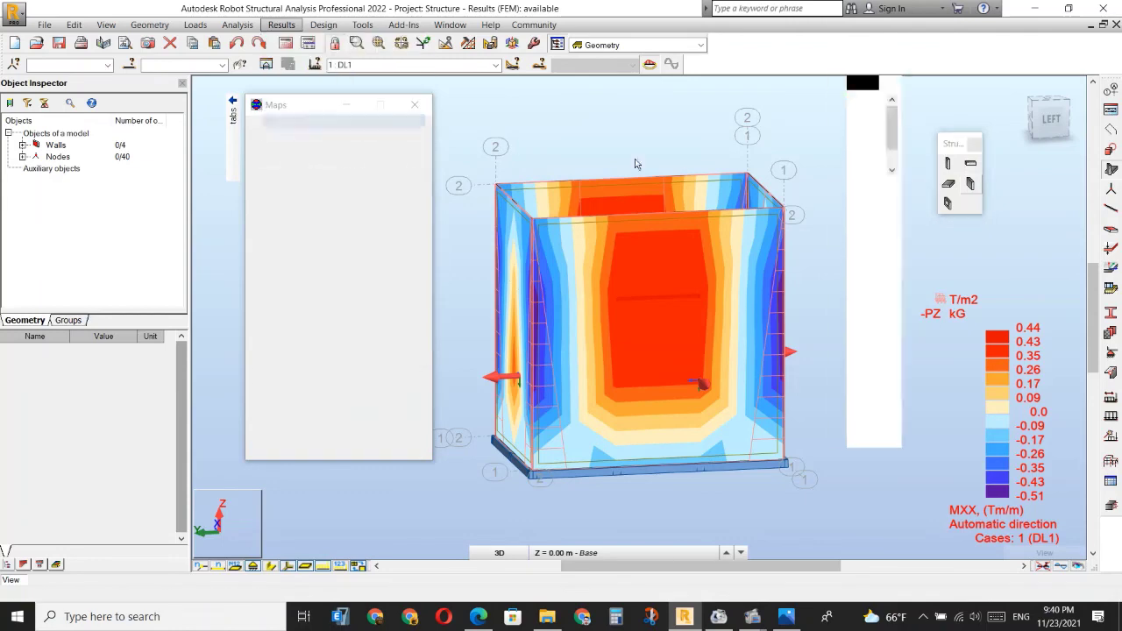
left_click_drag(944, 93, 305, 121)
left_click(333, 267)
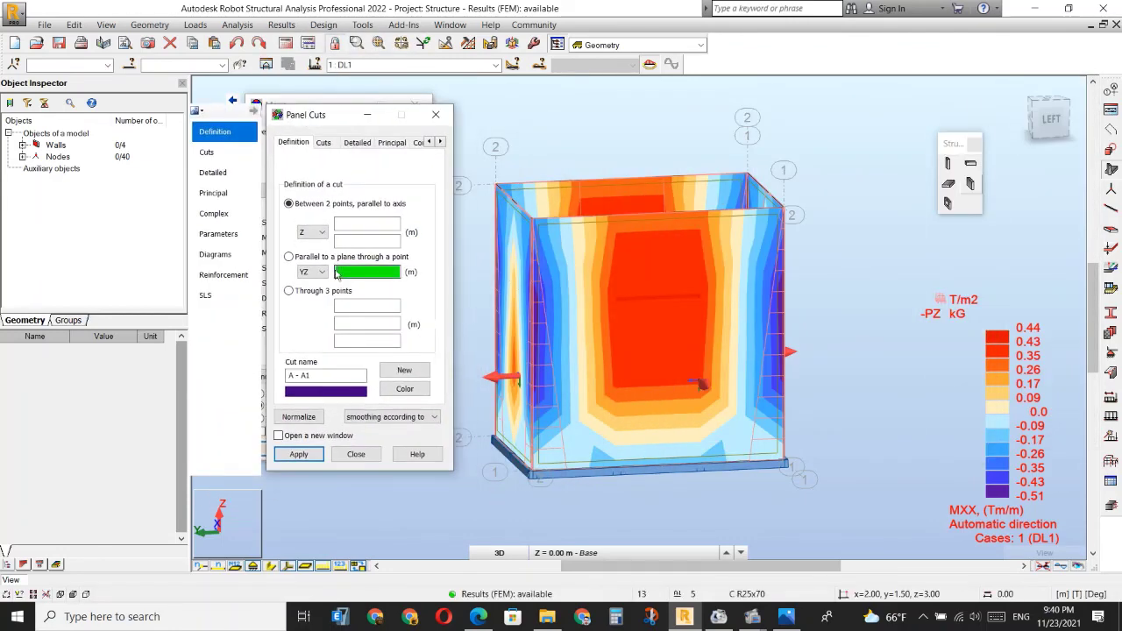
left_click(1041, 123)
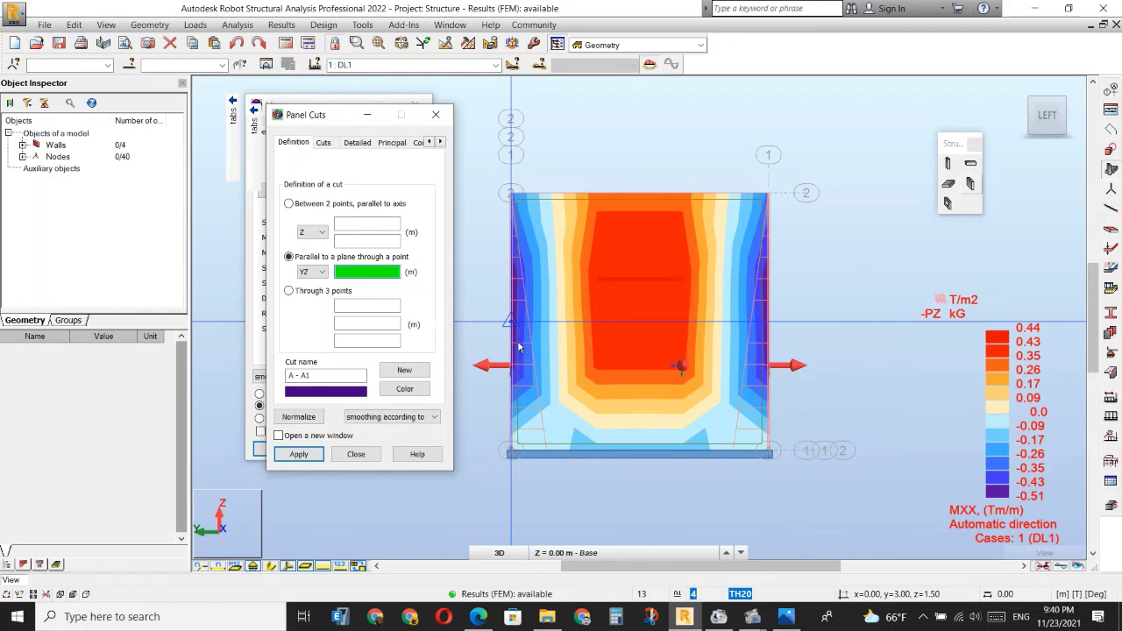
scroll(516, 349, "up", 2)
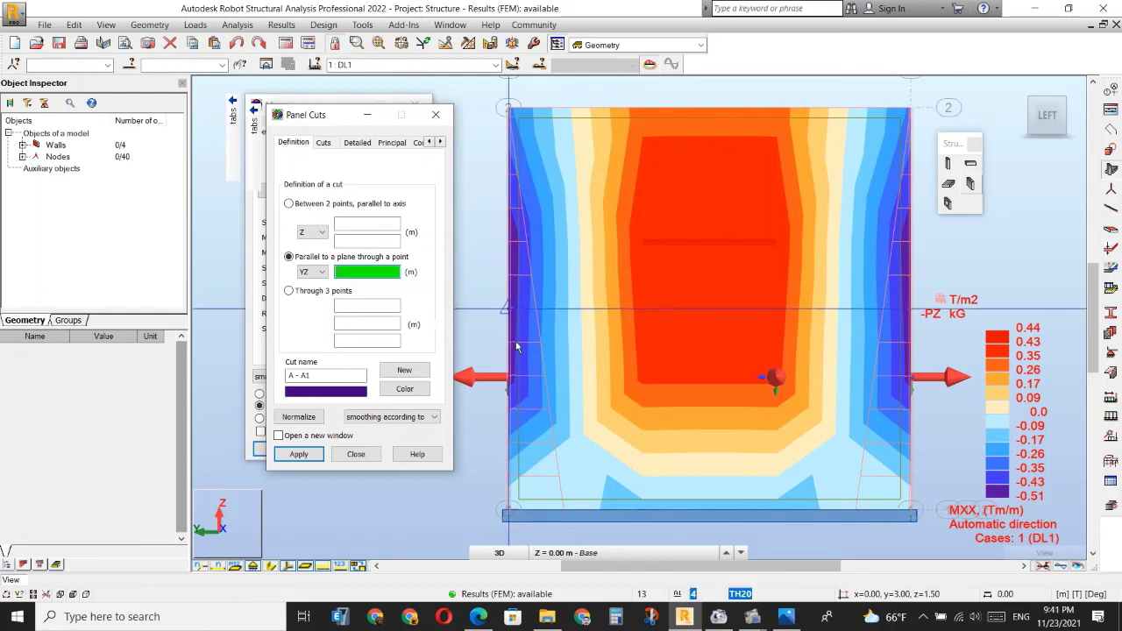
left_click(522, 320)
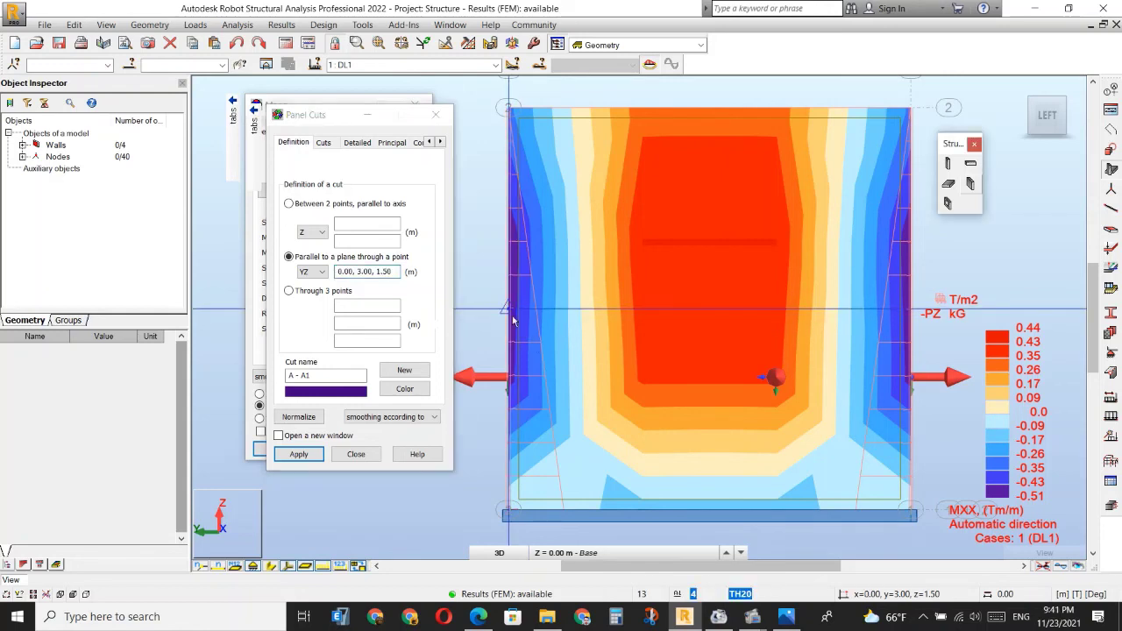
left_click(313, 272)
left_click(305, 304)
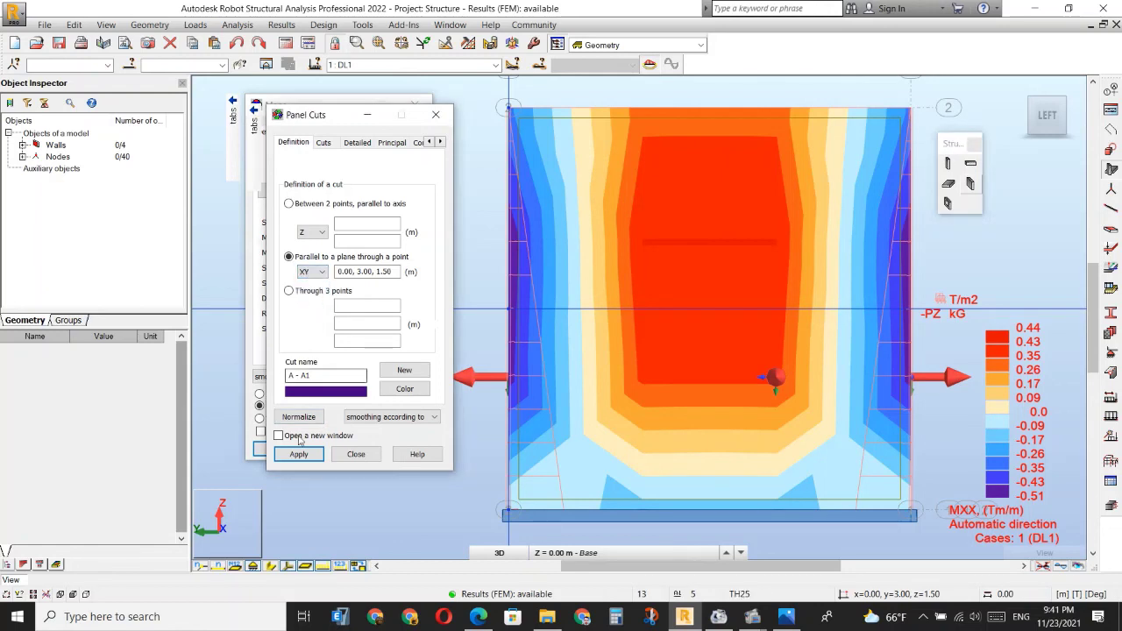